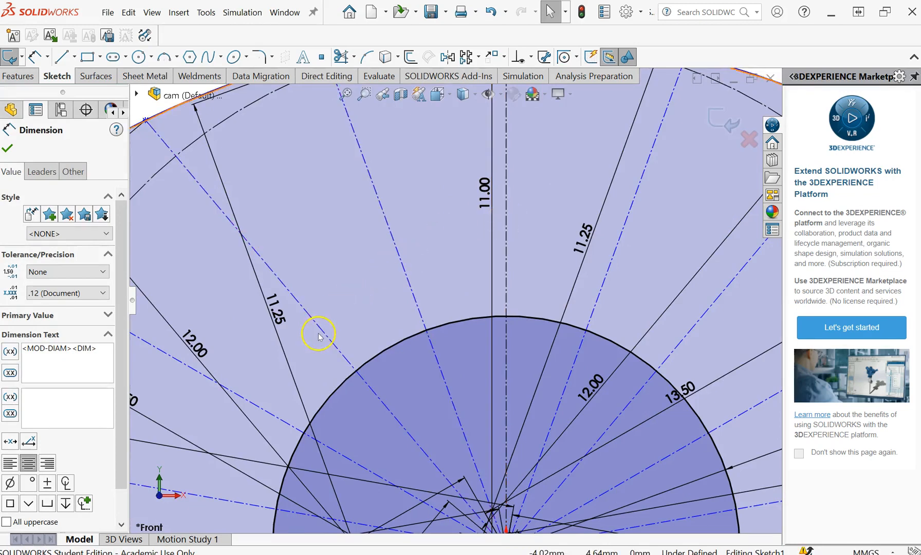
- Sketch a free-standing circle with a radius of about 8.8 mm to the right of the cam profile
scroll(319, 334, "up", 5)
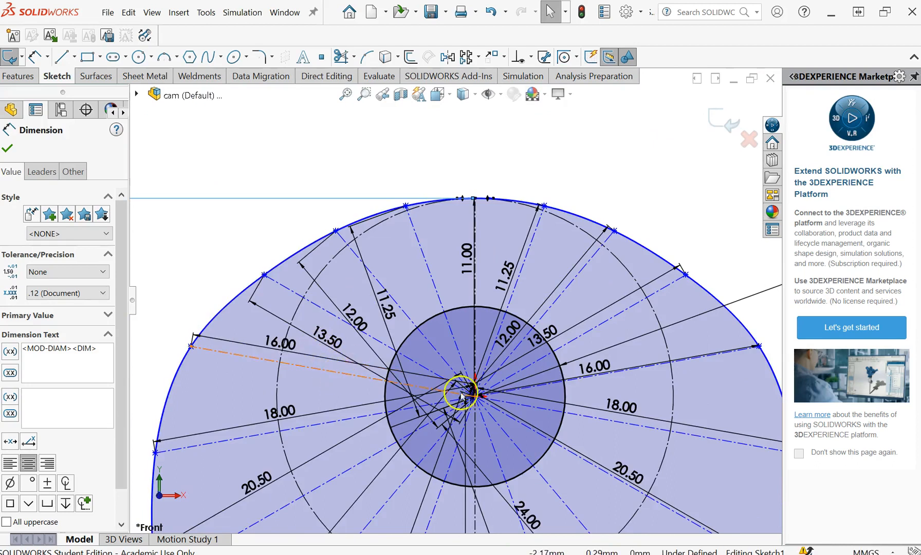
scroll(460, 383, "up", 5)
scroll(509, 389, "up", 3)
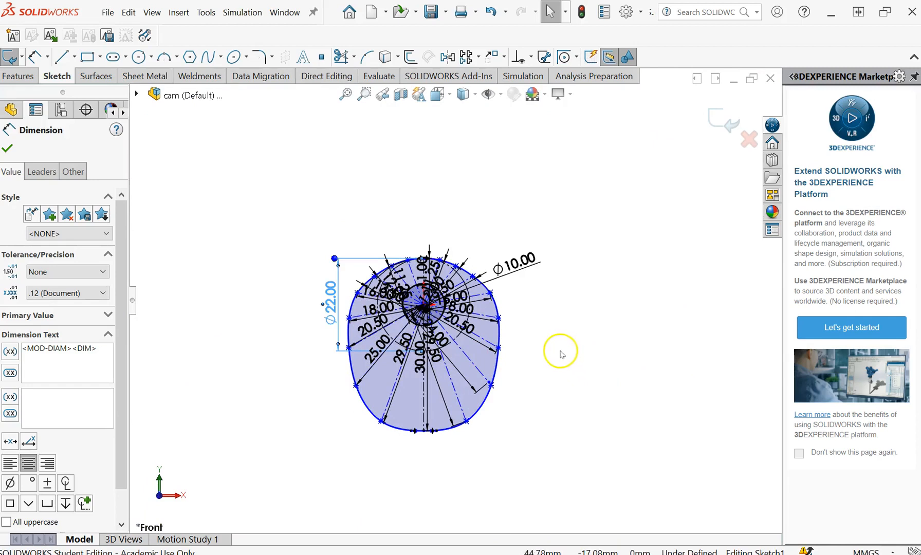
scroll(646, 352, "up", 3)
scroll(591, 332, "down", 1)
scroll(590, 310, "down", 2)
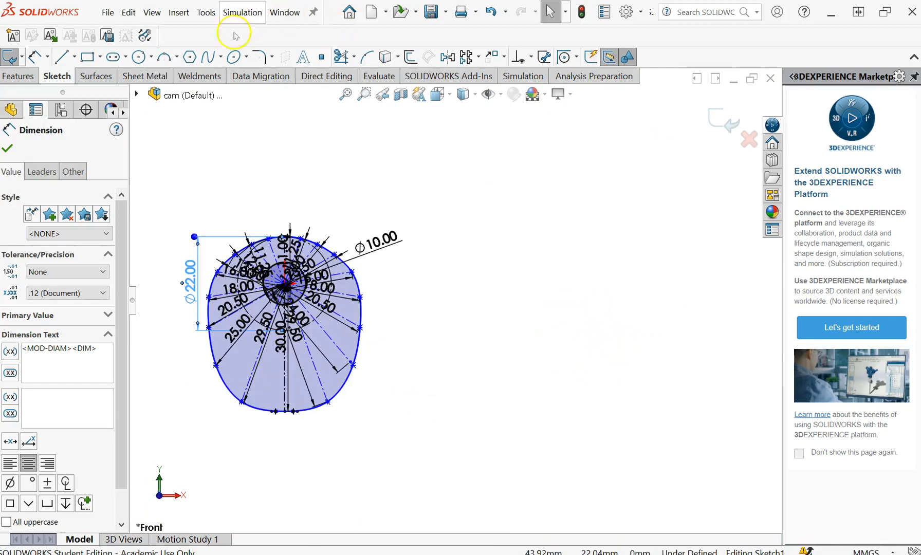
left_click(140, 57)
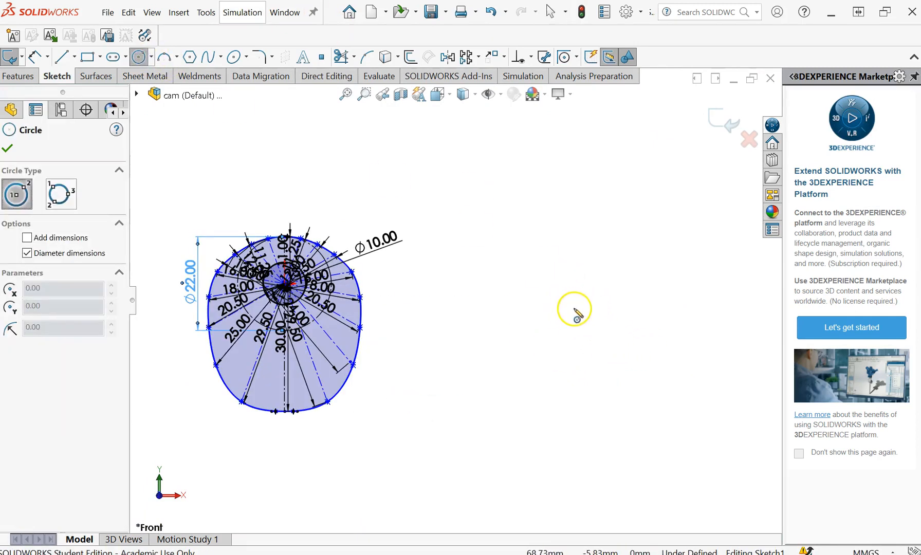
left_click(579, 306)
left_click(580, 273)
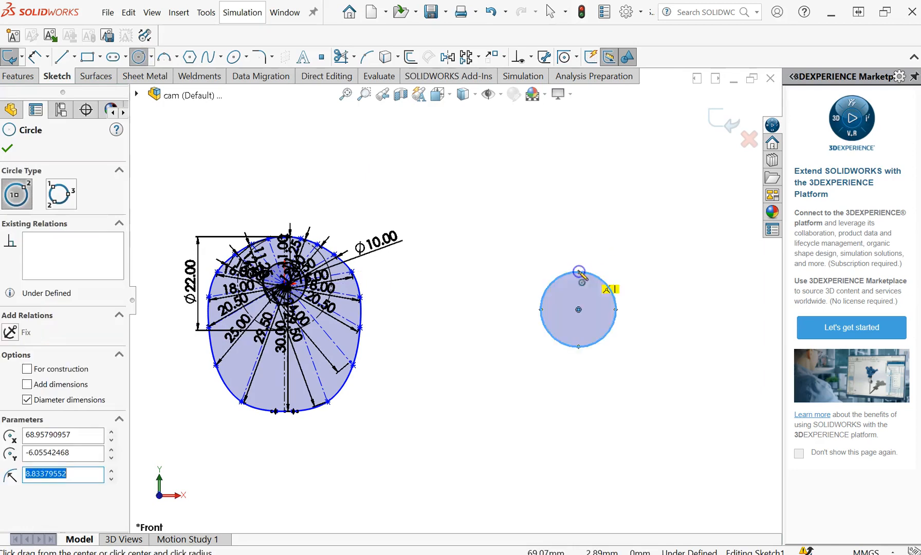
- Draw a vertical centerline about 26 mm long from the new circle's centre upward
left_click(75, 56)
left_click(95, 91)
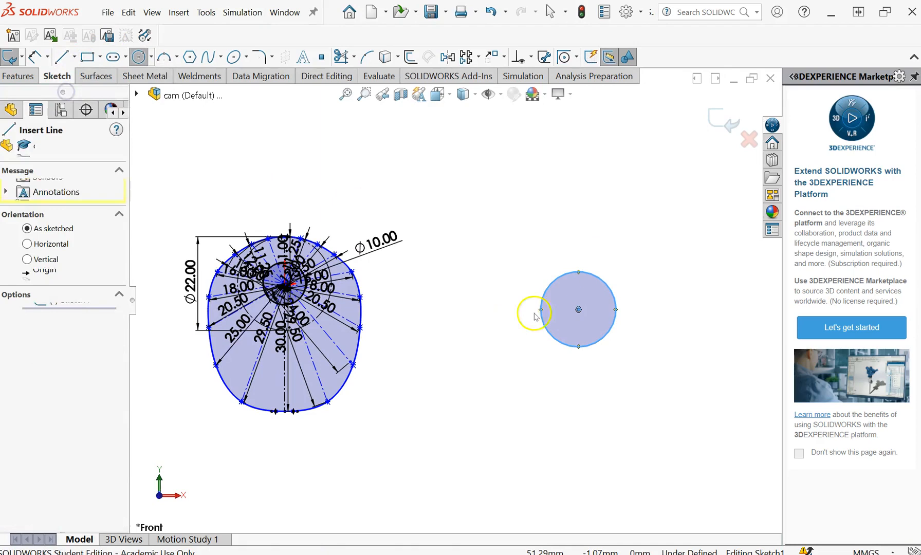
left_click(579, 310)
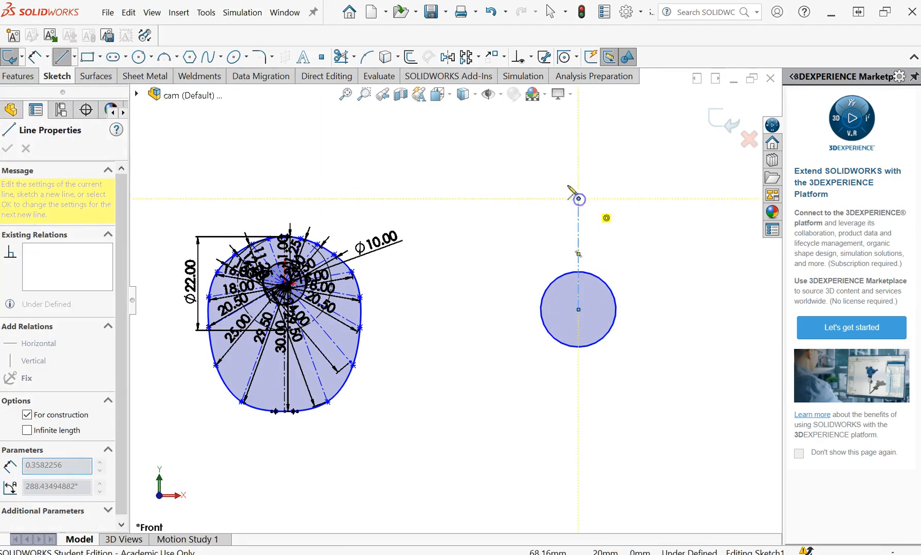
left_click(579, 199)
- Circular-pattern the vertical centerline about the new circle's centre with 18 equally spaced instances over 360 degrees
left_click(479, 57)
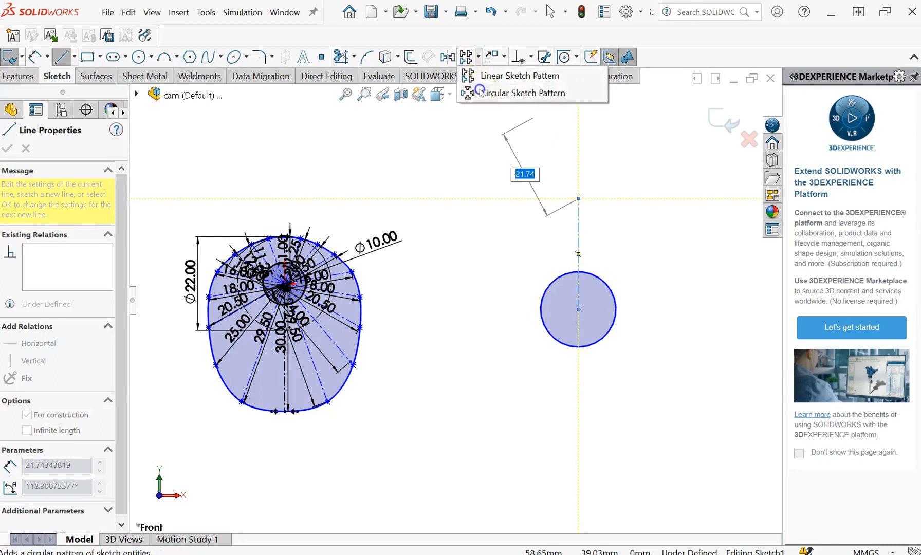
left_click(494, 76)
left_click(579, 310)
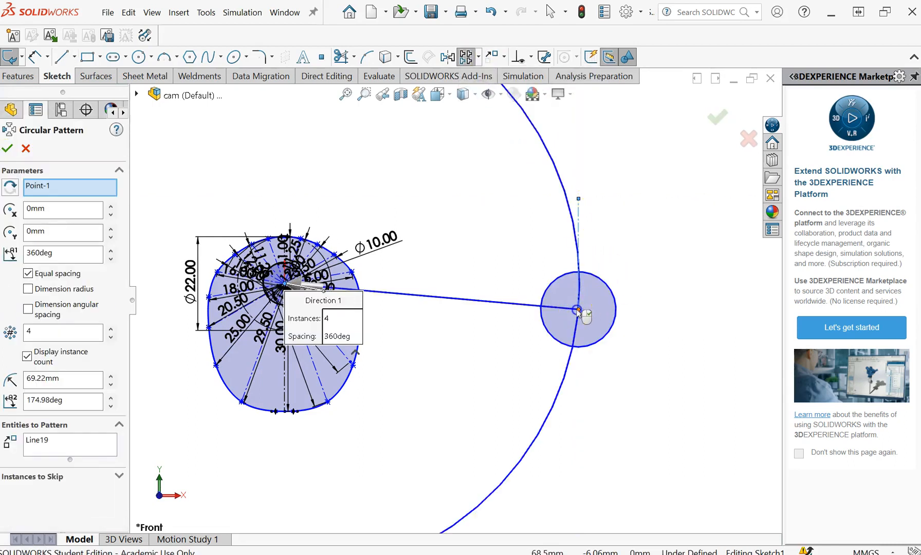
left_click(42, 186)
left_click(569, 313)
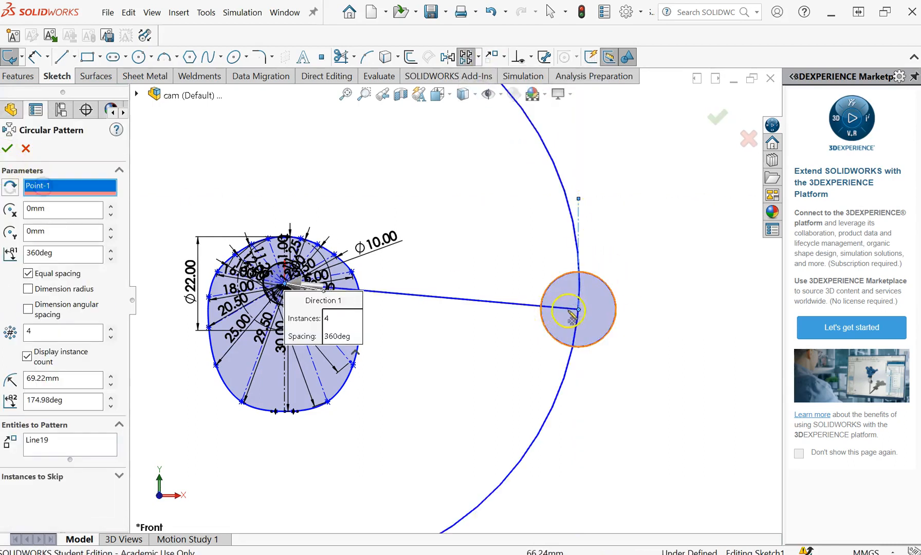
left_click(103, 297)
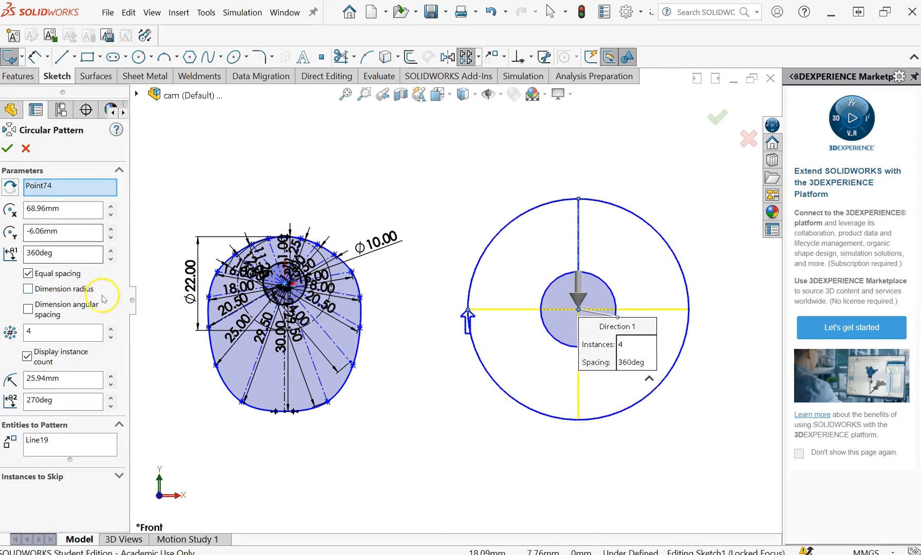
left_click(86, 333)
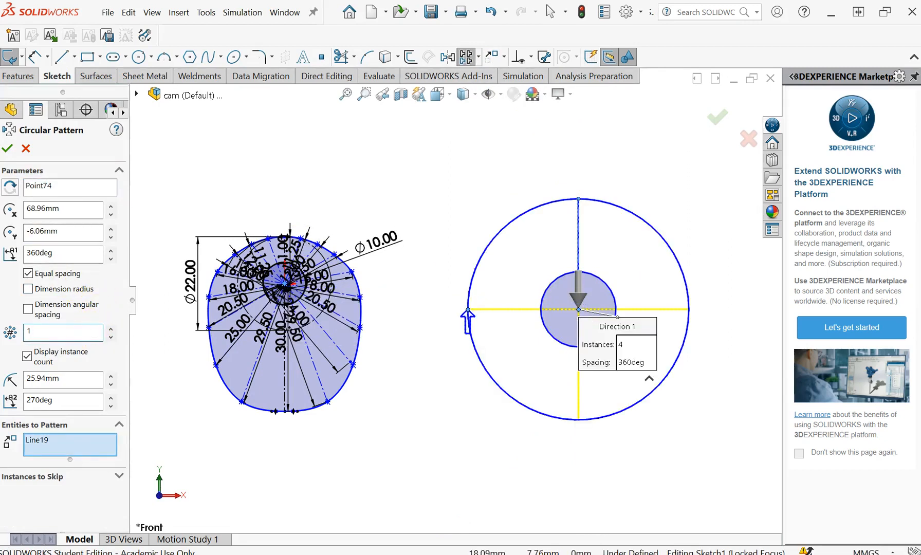
type("18")
left_click(315, 443)
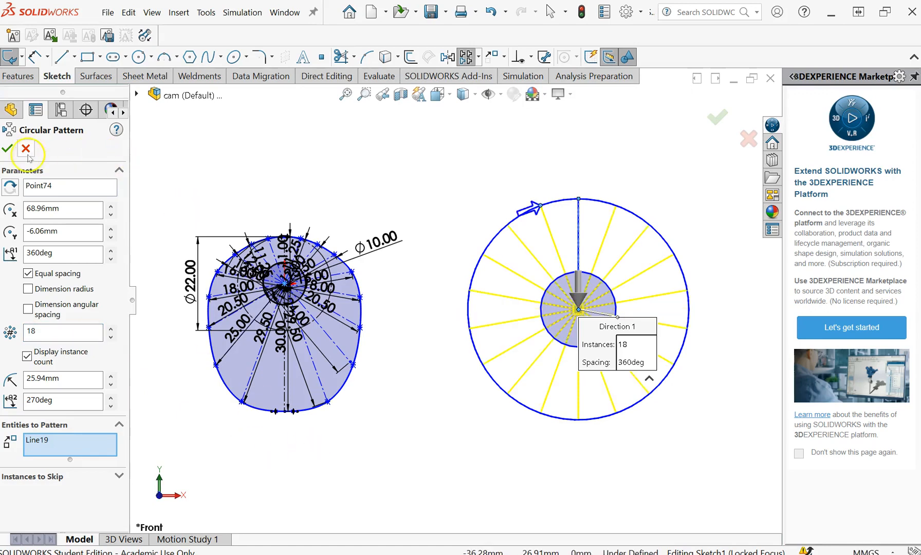
left_click(9, 150)
left_click(675, 474)
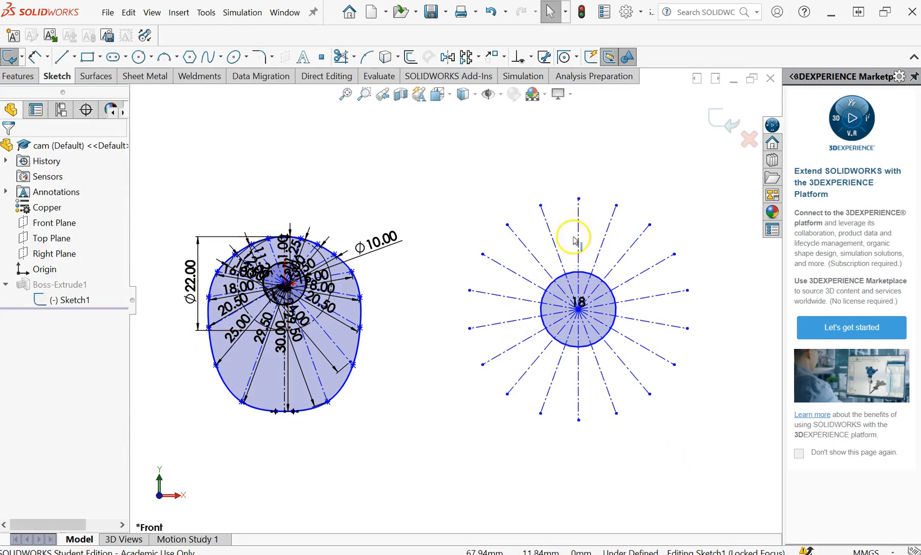
- Shorten the patterned spokes to about 24 mm using the vertical line's free end, and delete their Patterned relation
left_click_drag(581, 198, 578, 217)
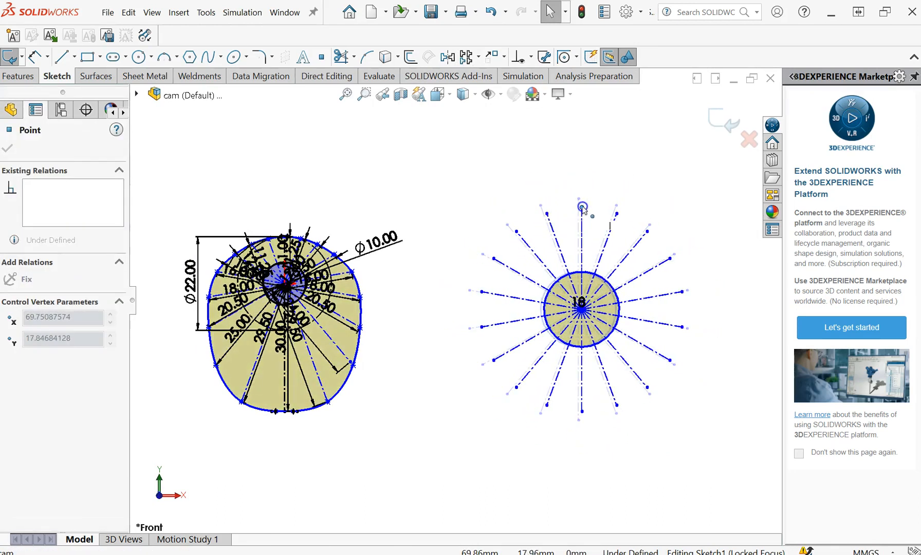
left_click(495, 175)
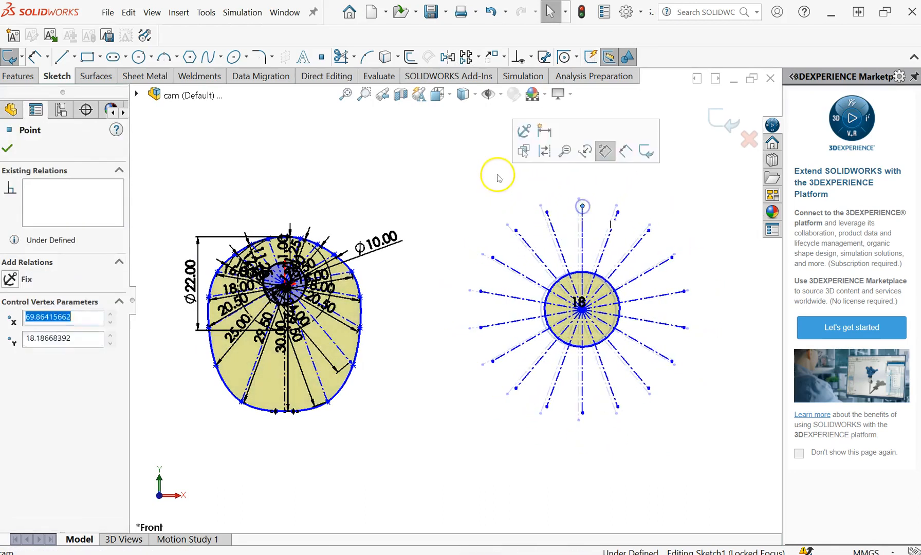
left_click(519, 61)
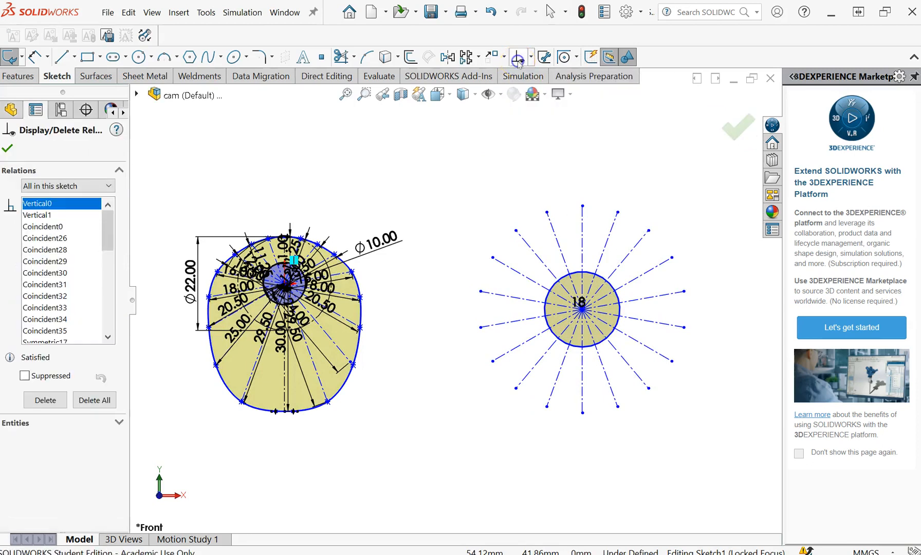
left_click_drag(108, 231, 113, 278)
left_click(50, 238)
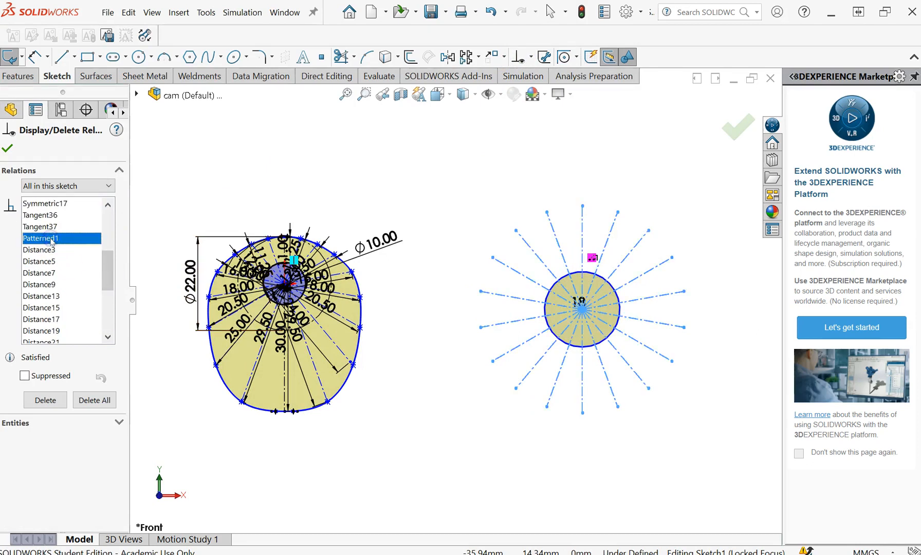
left_click(45, 400)
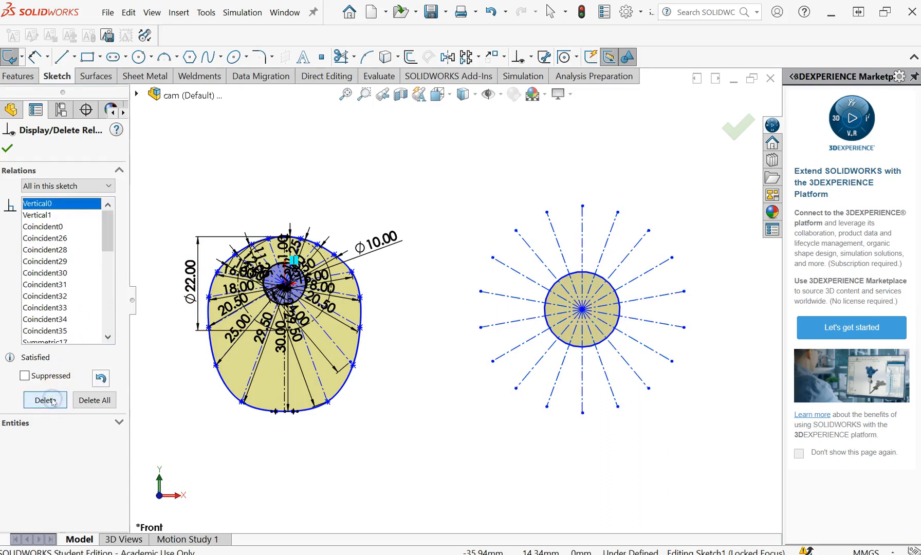
left_click(6, 149)
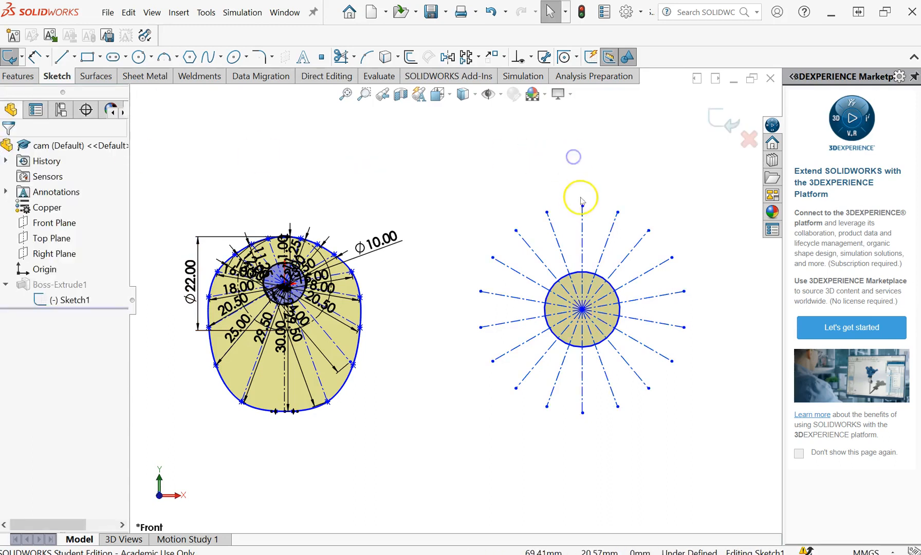
- Dimension the vertical spoke and the adjacent spoke at 110° to a length of 20 mm each
mouse_move(582, 206)
left_mouse_down()
mouse_move(580, 175)
mouse_move(583, 212)
mouse_move(583, 202)
left_mouse_up()
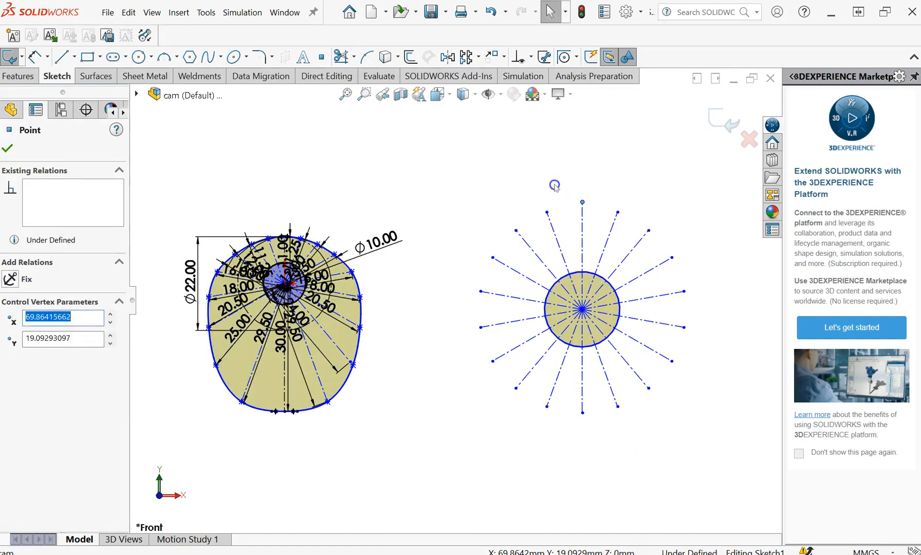
left_click(35, 58)
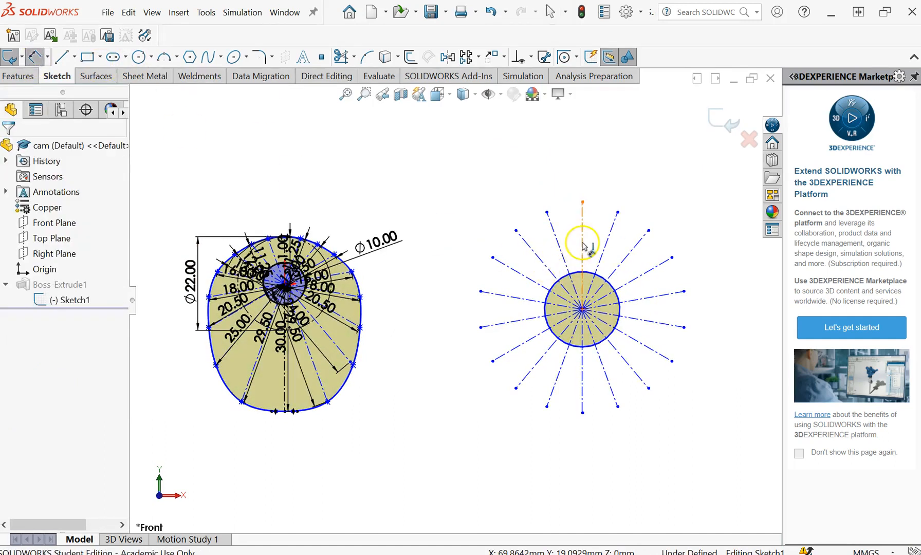
left_click(582, 244)
left_click(584, 250)
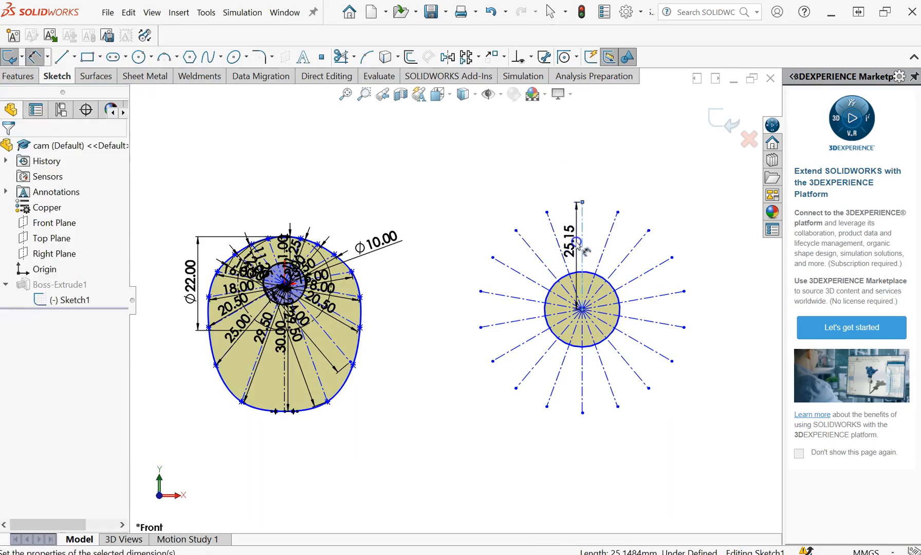
key("Return")
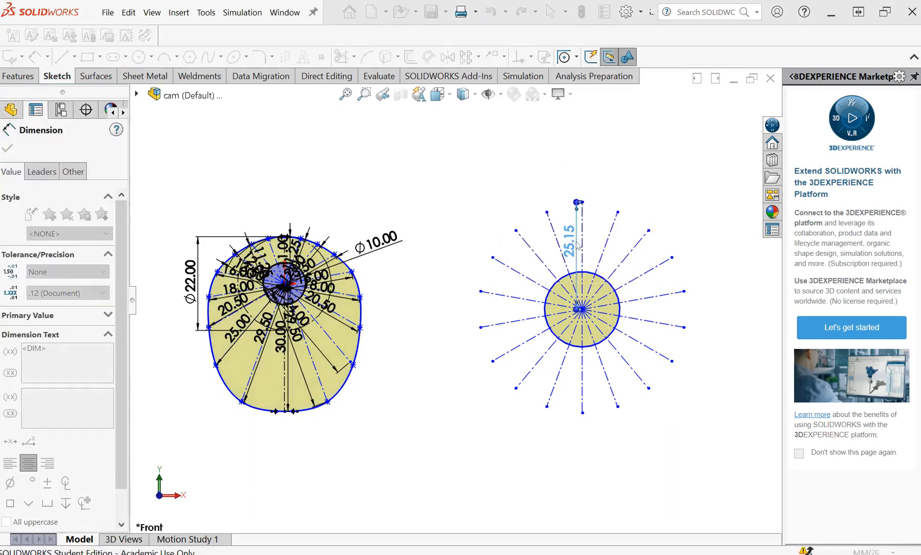
left_click(559, 244)
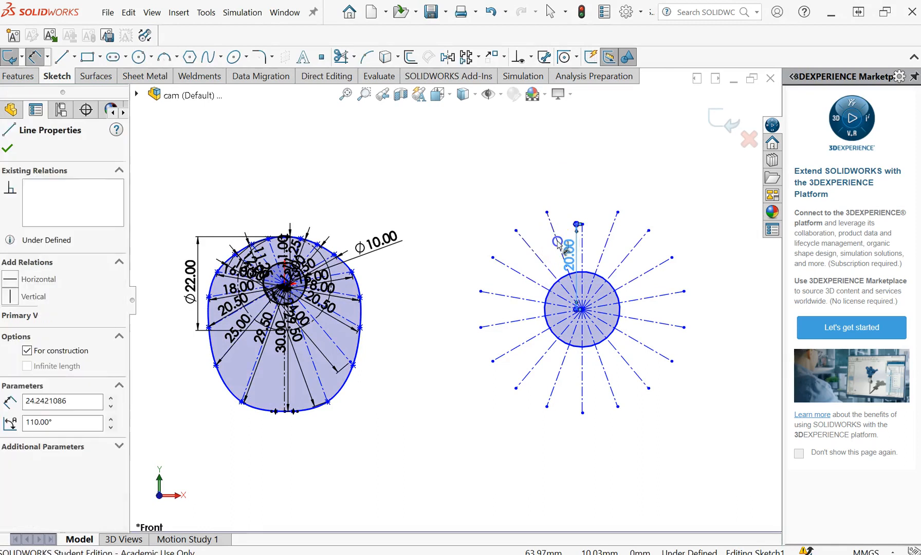
left_click(557, 247)
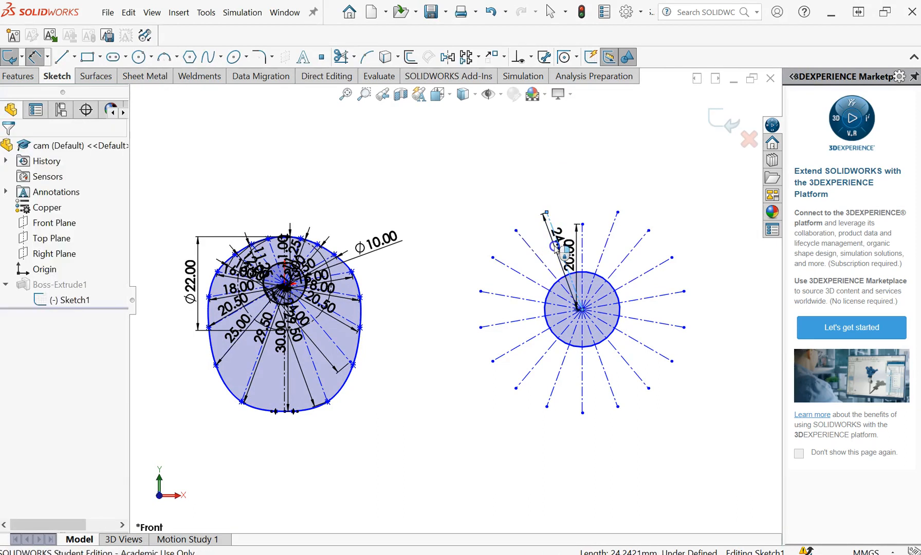
type("20")
key("Return")
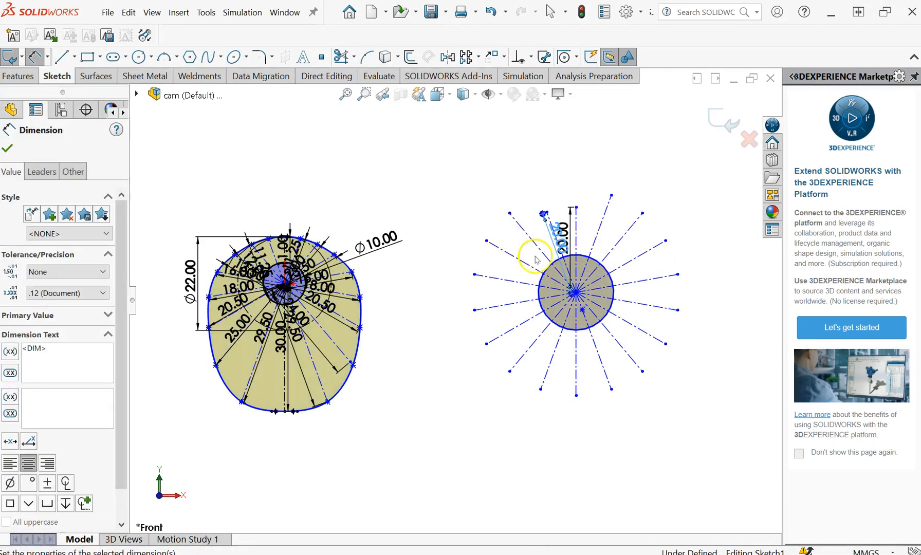
- Dimension the next two spokes counterclockwise, setting the one at 130° to 21 mm and the following one to 23 mm
left_click(535, 248)
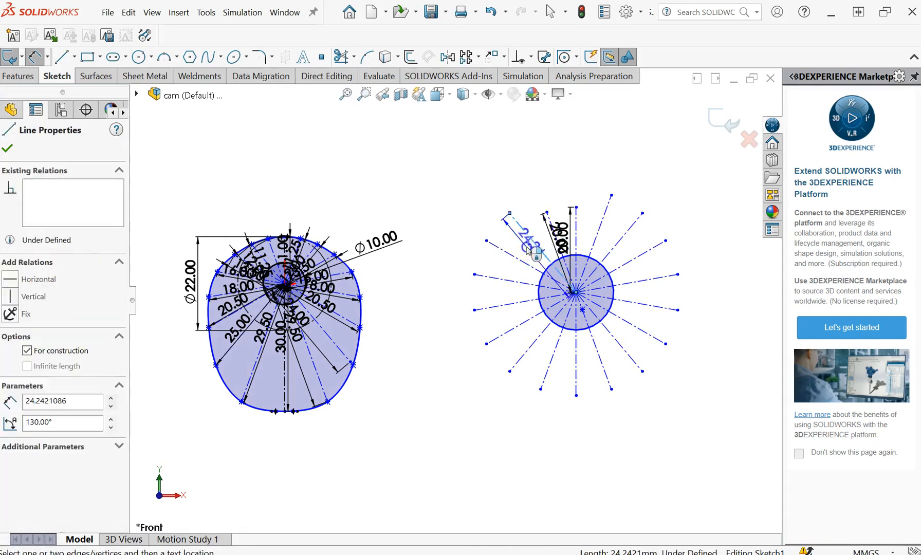
left_click(530, 251)
type("21")
key("Return")
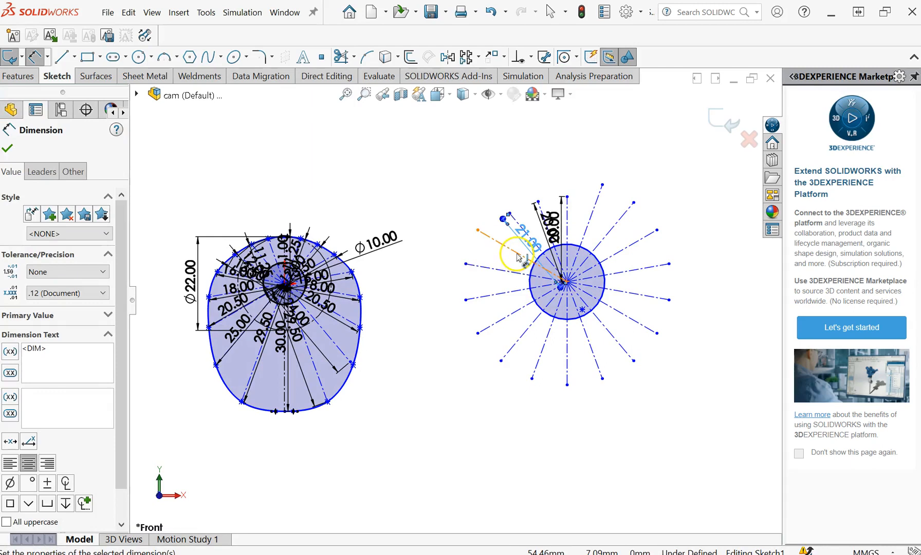
left_click(516, 255)
left_click(515, 259)
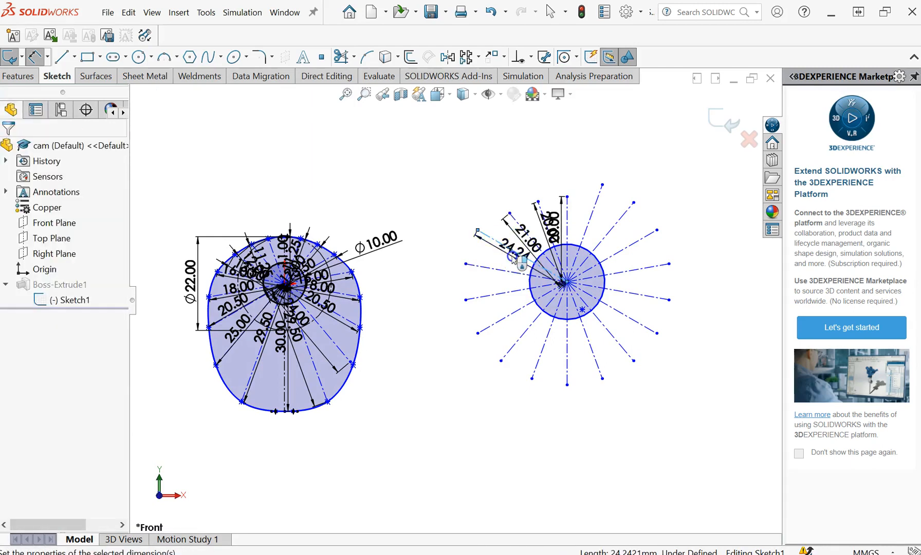
type("23")
key("Return")
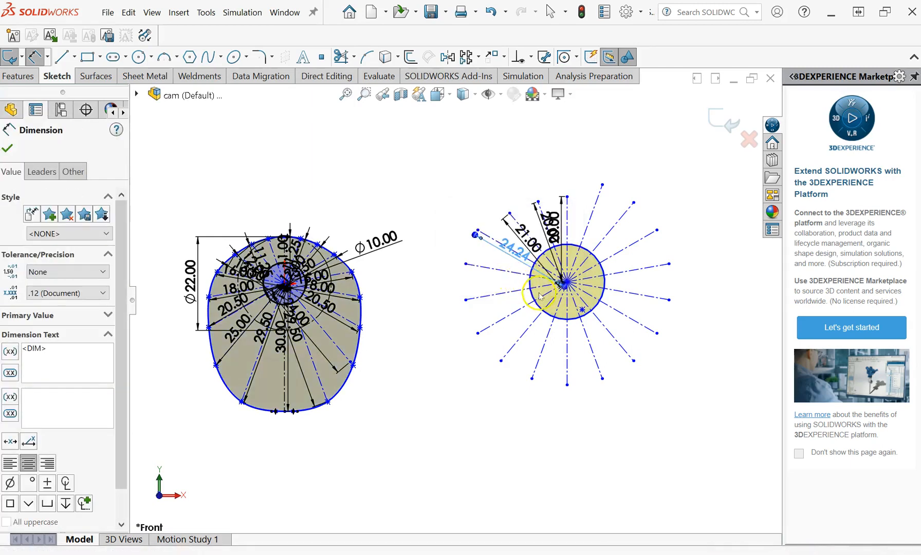
- Dimension the spokes at 170° and 190° of the second cam layout to 26 mm and 28 mm
left_click(489, 269)
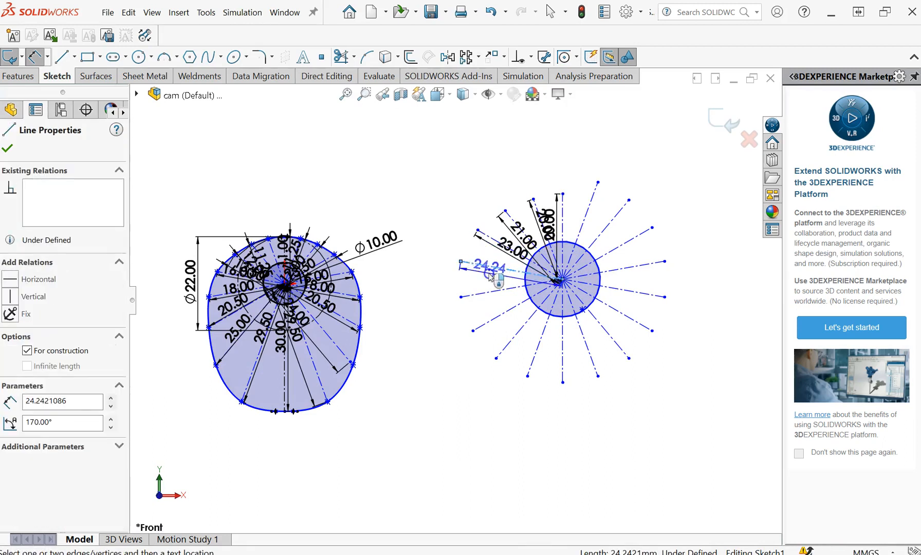
left_click(490, 272)
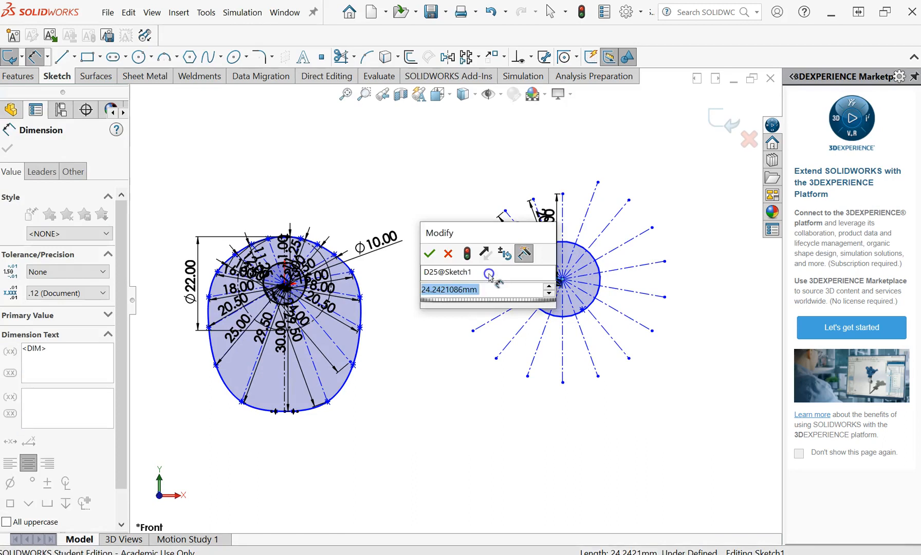
type("26")
key("Return")
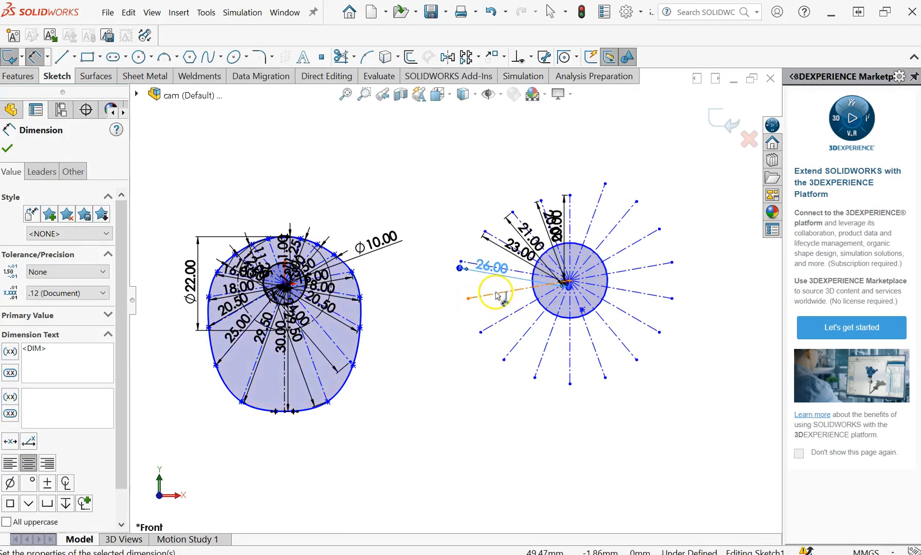
left_click(497, 295)
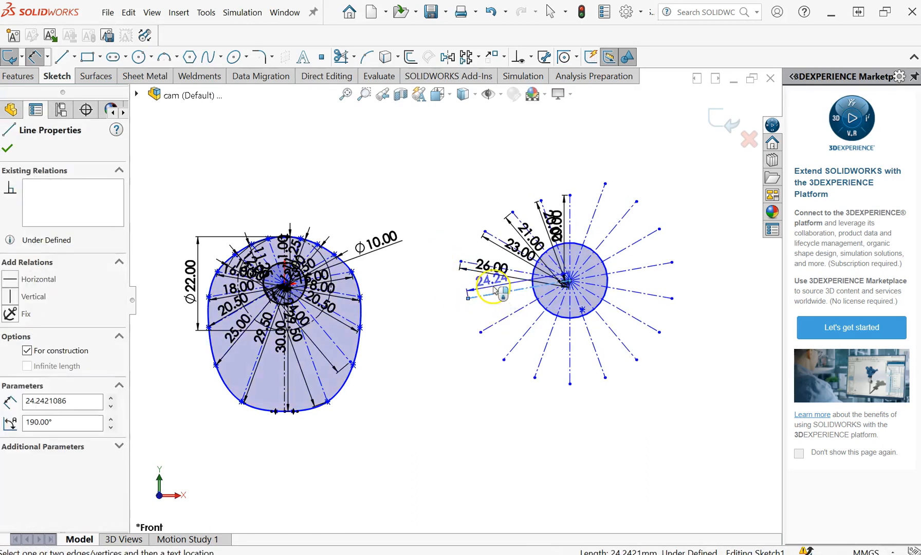
left_click(494, 289)
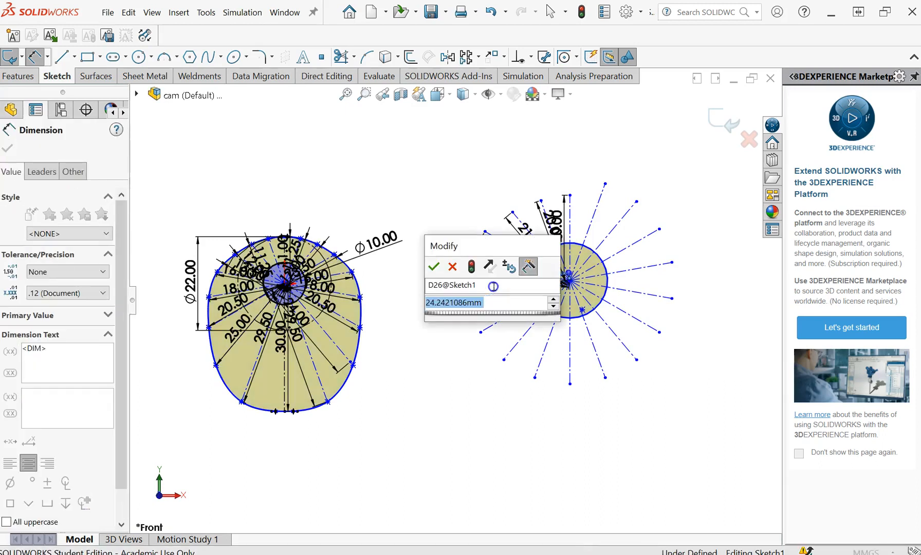
type("28")
key("Return")
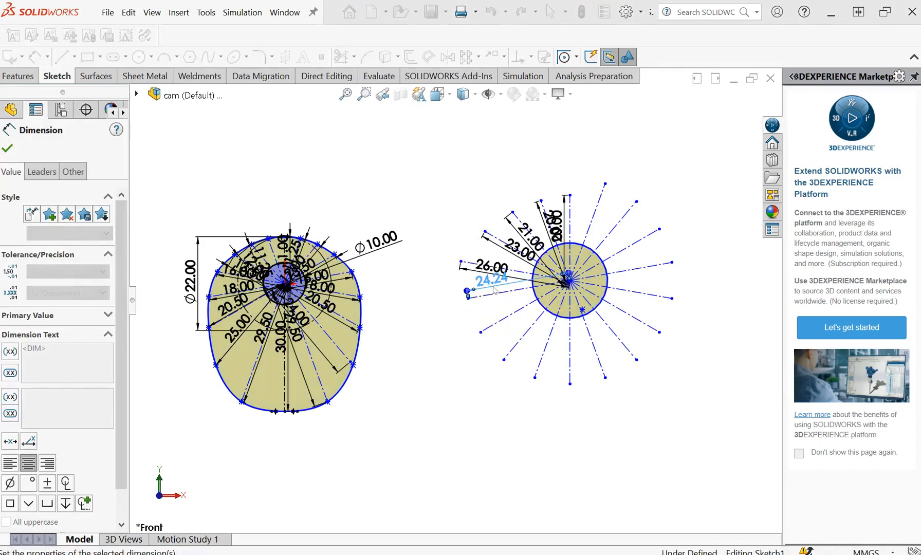
- Dimension the spoke at 210° to 29 mm and the next one counterclockwise to 30 mm
left_click(504, 319)
left_click(503, 318)
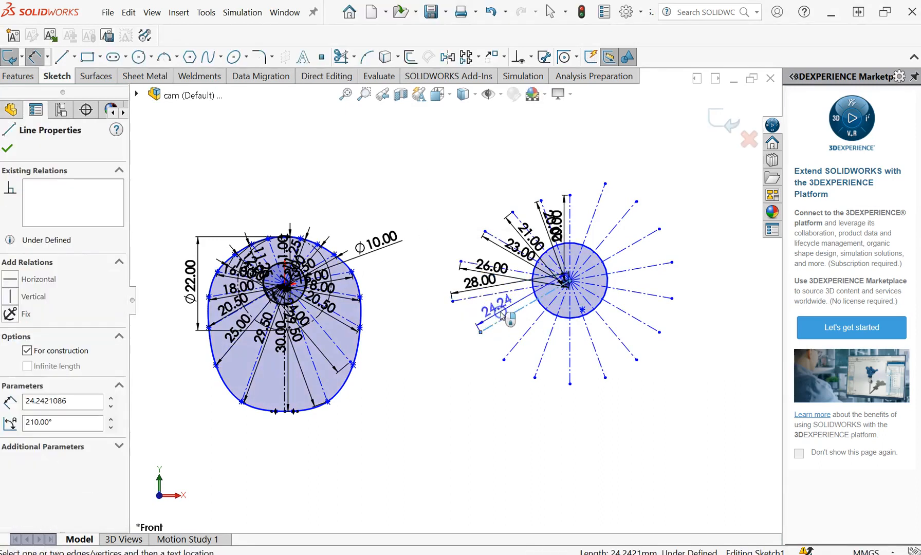
left_click(501, 315)
left_click(465, 335)
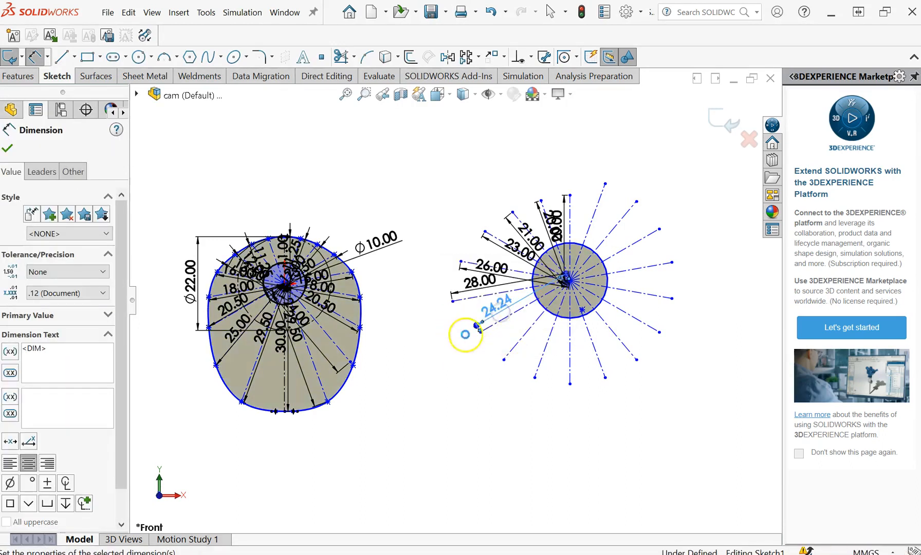
left_click(522, 336)
left_click(521, 334)
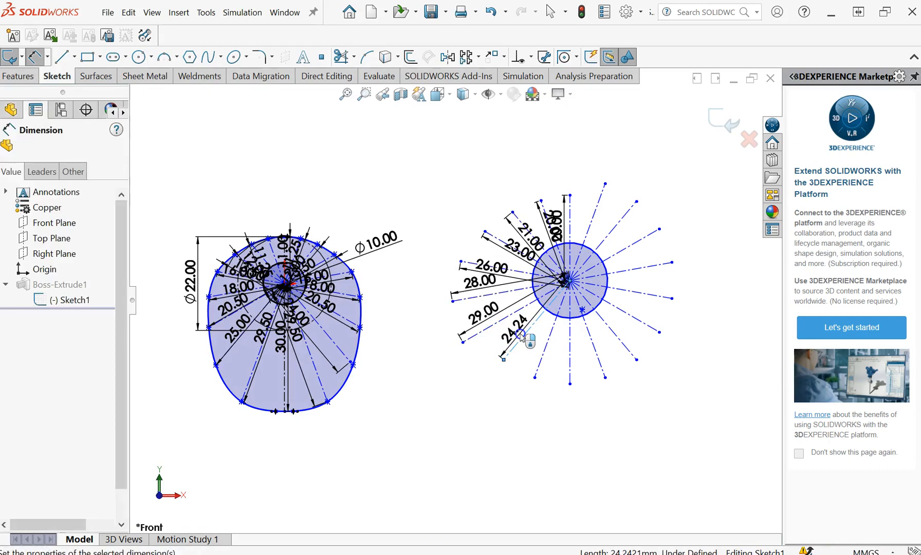
type("30")
key("Return")
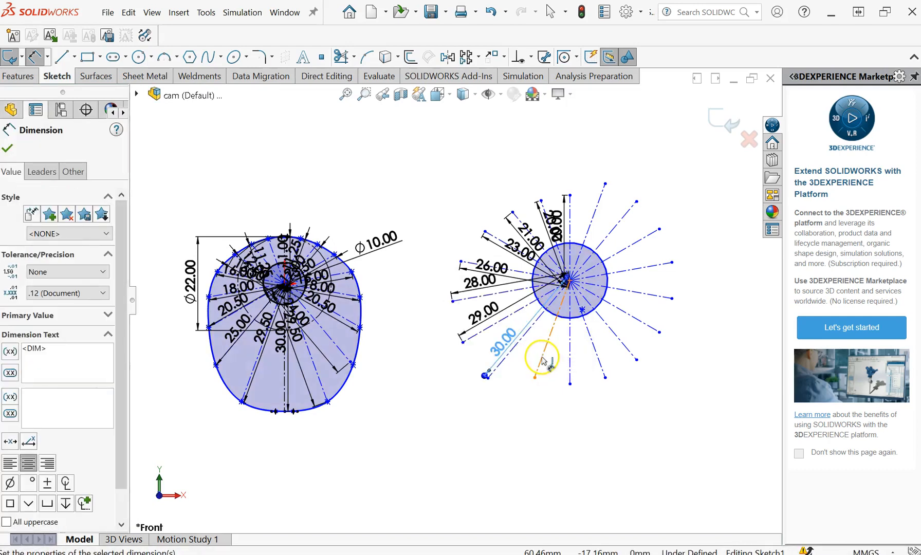
- Dimension the next spoke counterclockwise and the downward vertical spoke to a length of 31 mm each
left_click(543, 360)
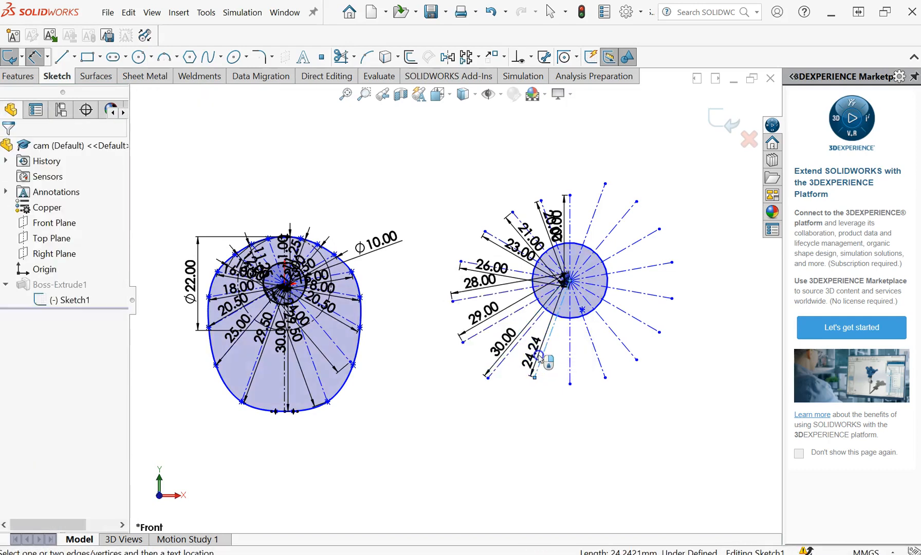
left_click(540, 359)
type("31")
left_click(572, 359)
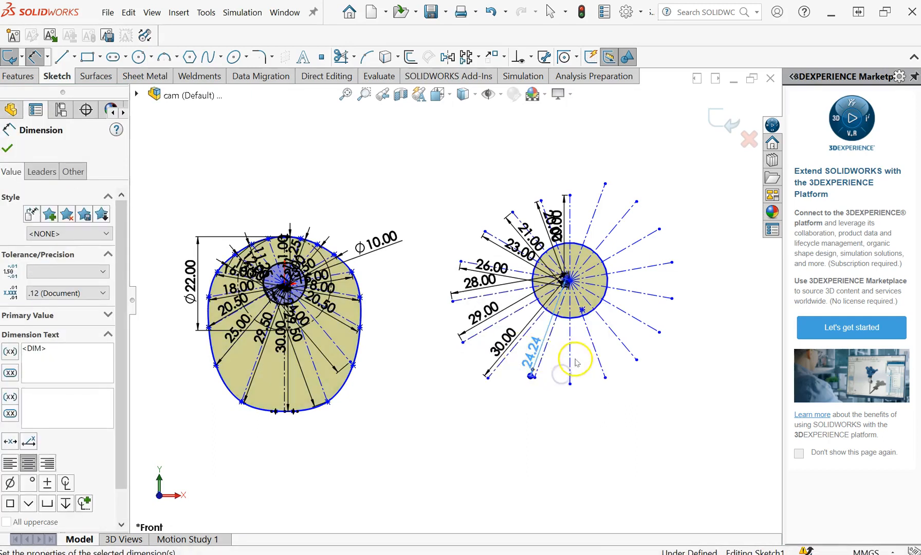
left_click(570, 364)
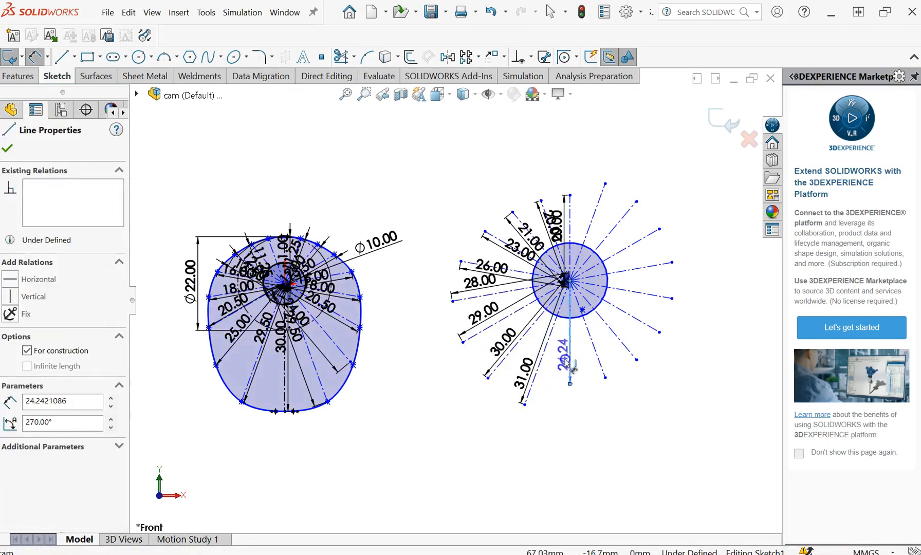
left_click(566, 361)
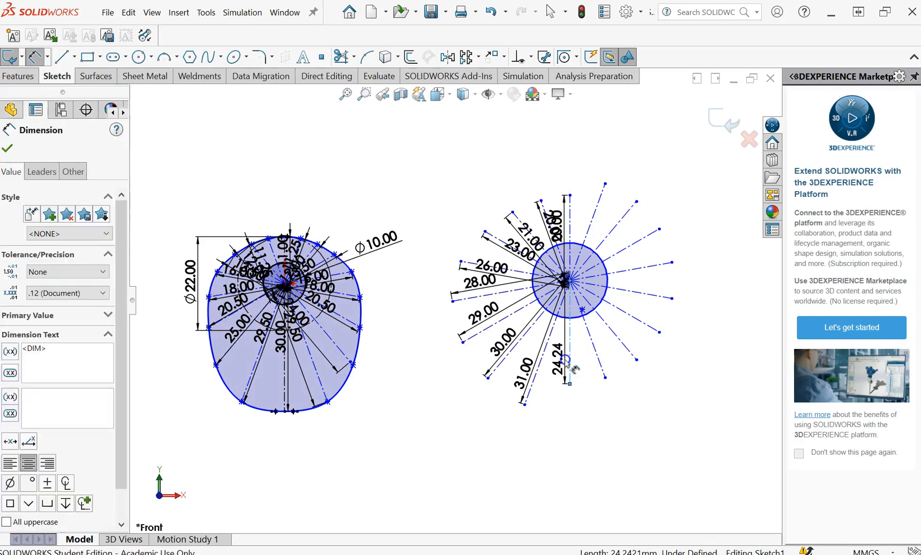
type("31")
key("Return")
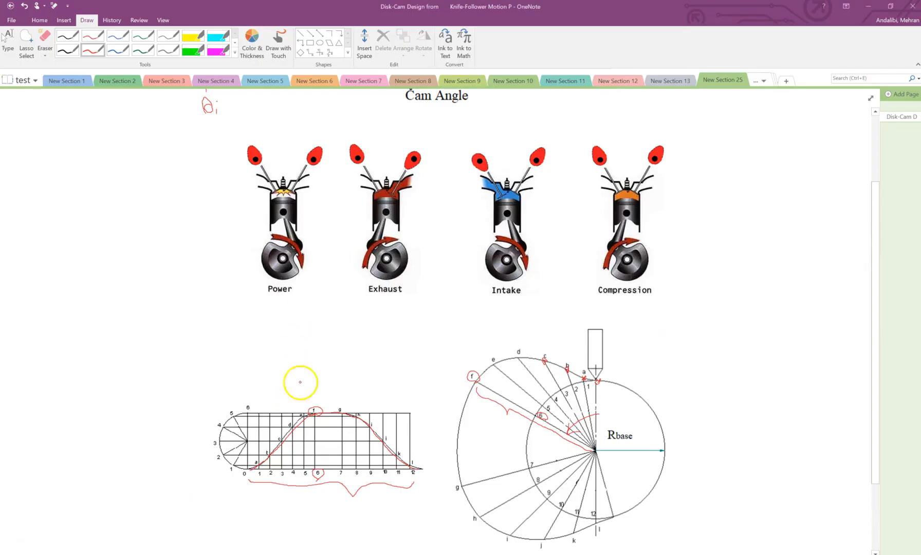
- Review the follower motion diagram and cam layout drawing in OneNote, and return to the cam sketch in SOLIDWORKS
left_click(877, 148)
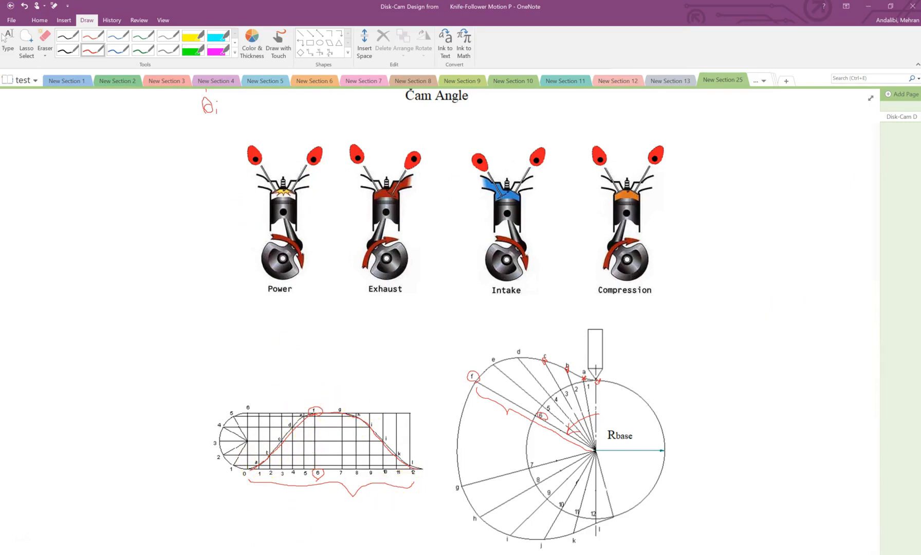
left_click(216, 514)
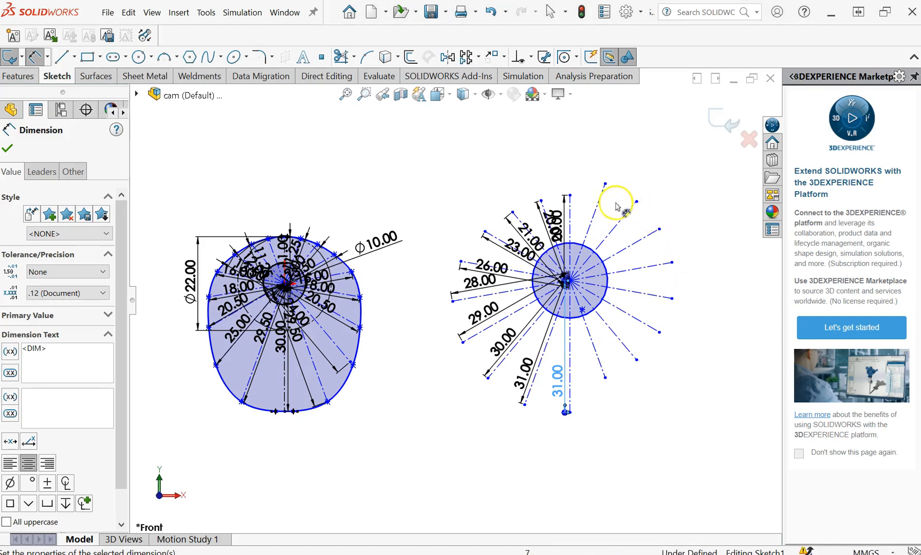
- Draw an open spline through the free ends of the ten dimensioned spokes, counterclockwise from the upward vertical spoke to the downward vertical one
left_click(208, 57)
left_click(570, 195)
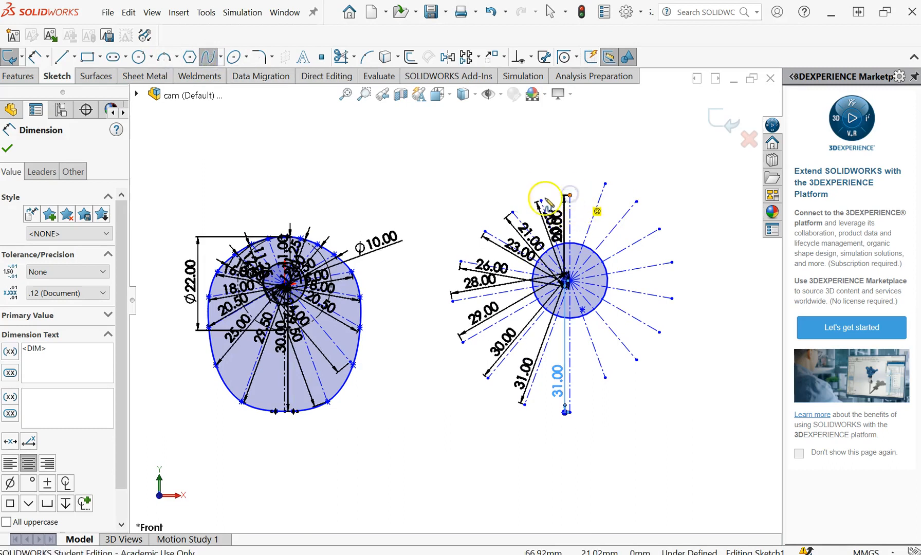
left_click(542, 200)
left_click(512, 212)
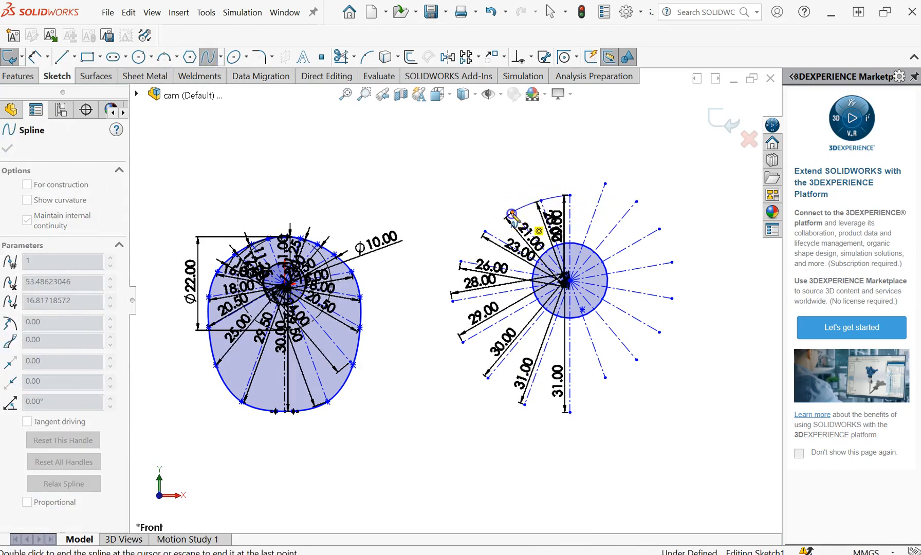
left_click(485, 232)
left_click(461, 262)
left_click(453, 302)
left_click(462, 341)
left_click(488, 377)
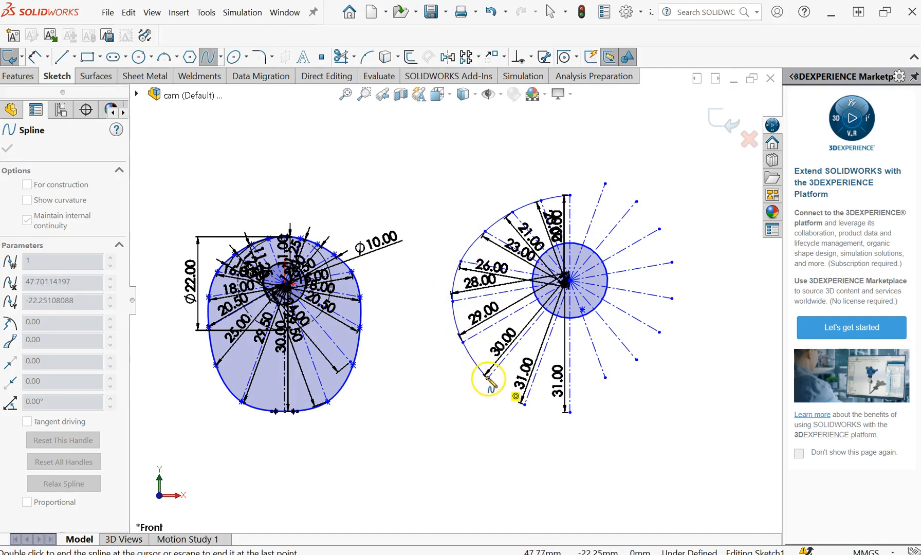
left_click(525, 405)
left_click(569, 412)
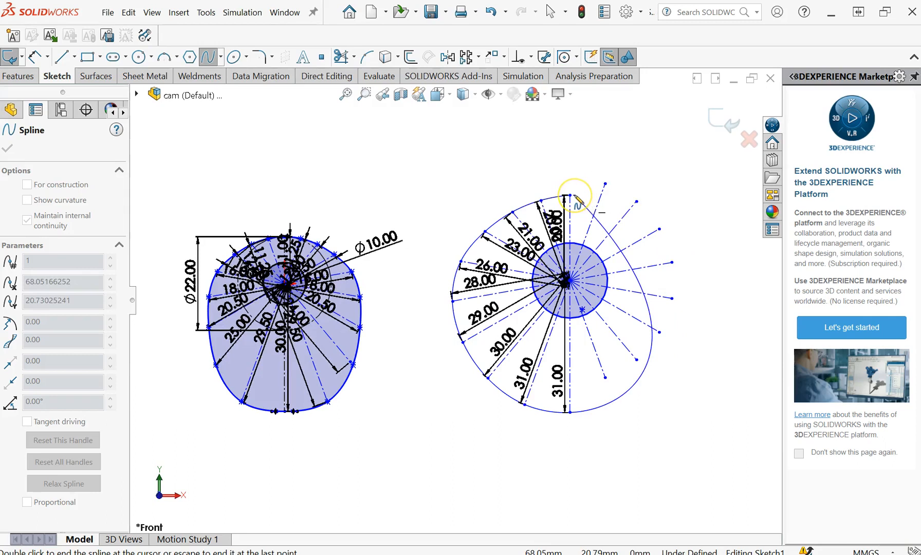
key("Escape")
key("Escape")
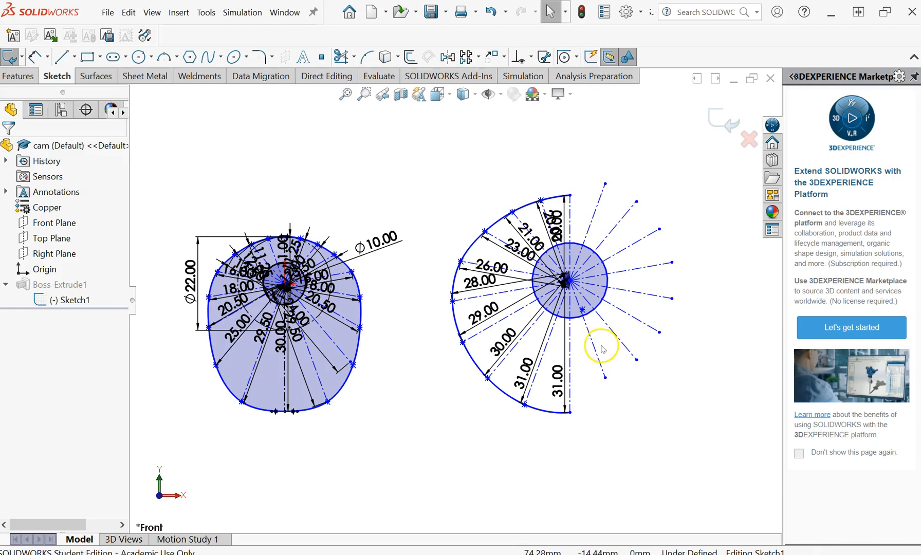
- Delete the entire second cam layout, including its circle, spokes, length dimensions and spline
mouse_move(710, 446)
left_mouse_down()
mouse_move(679, 355)
mouse_move(479, 177)
mouse_move(499, 212)
left_mouse_up()
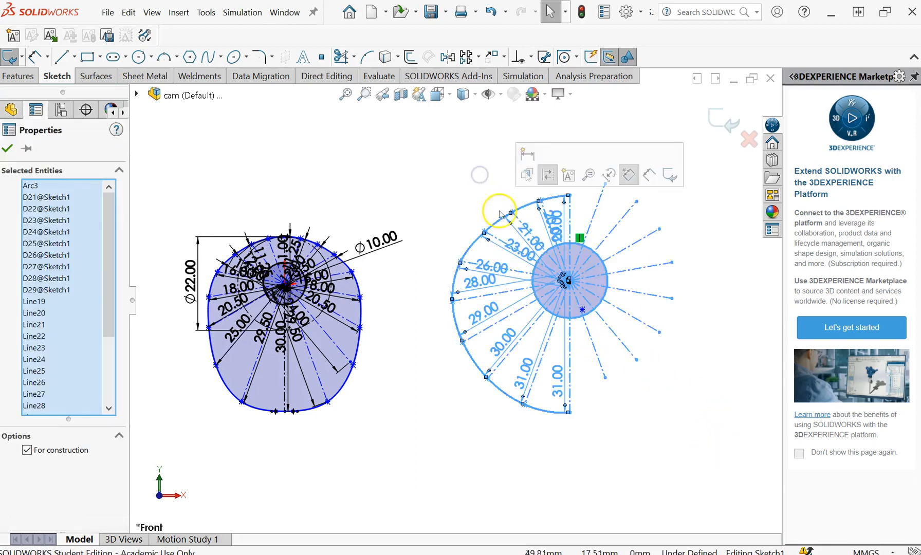
left_click(7, 149)
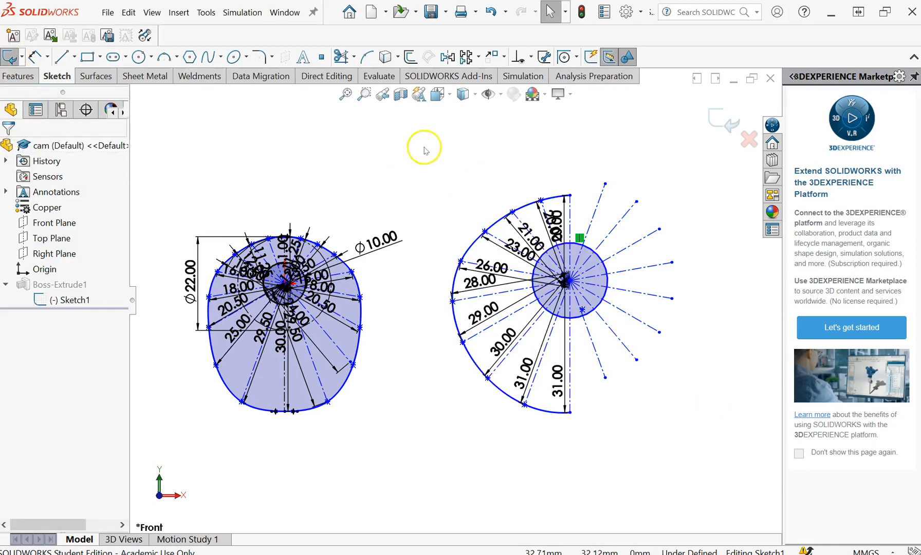
mouse_move(425, 147)
left_mouse_down()
mouse_move(524, 309)
mouse_move(664, 436)
mouse_move(669, 456)
left_mouse_up()
right_click(669, 458)
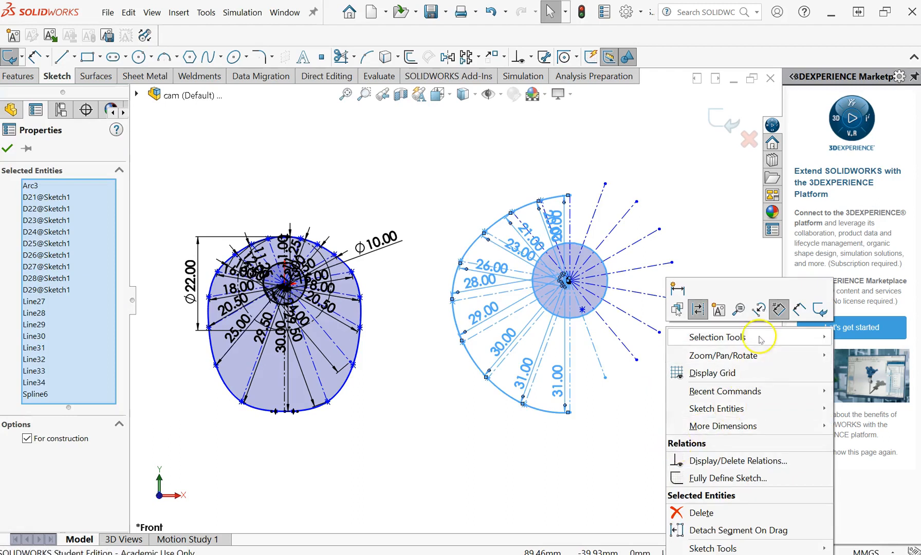
mouse_move(761, 339)
left_click(600, 335)
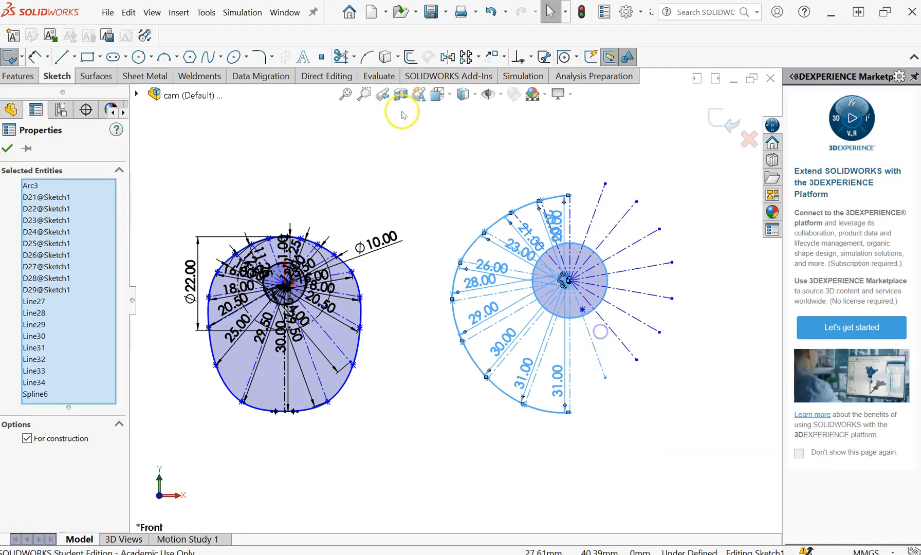
mouse_move(434, 162)
left_mouse_down()
mouse_move(609, 372)
mouse_move(685, 433)
left_mouse_up()
key("Delete")
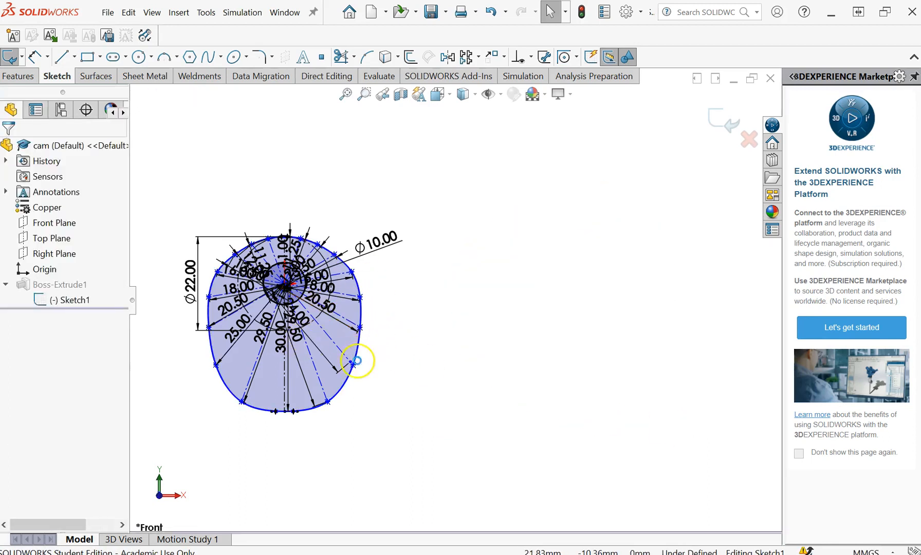
- Examine the remaining cam outline closely where it crosses the vertical centerline at its upper and lower ends
scroll(257, 239, "down", 5)
scroll(351, 225, "down", 2)
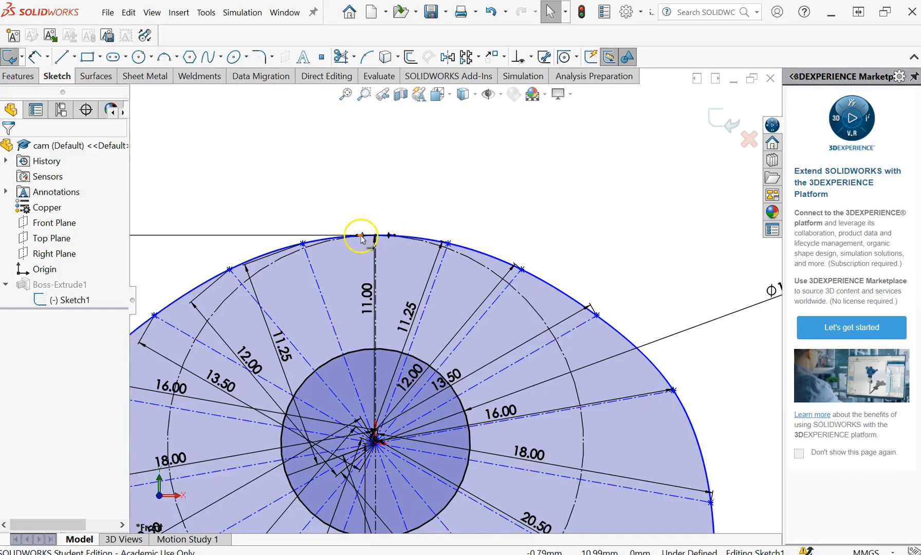
scroll(382, 303, "up", 8)
scroll(442, 417, "down", 2)
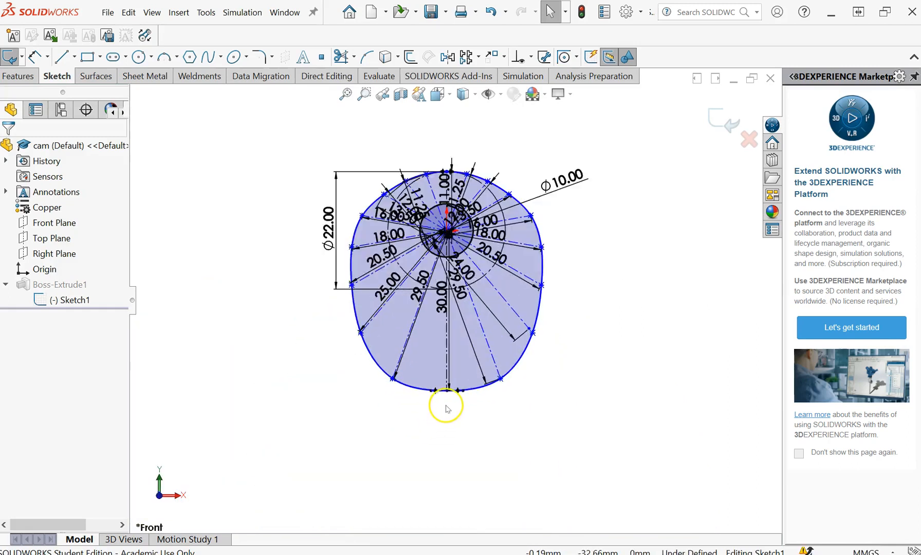
scroll(446, 408, "down", 3)
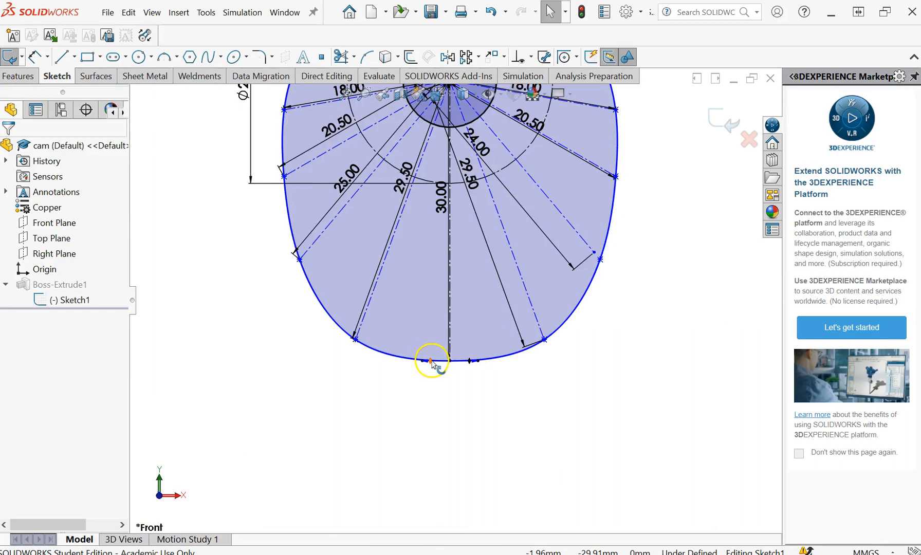
scroll(551, 366, "up", 5)
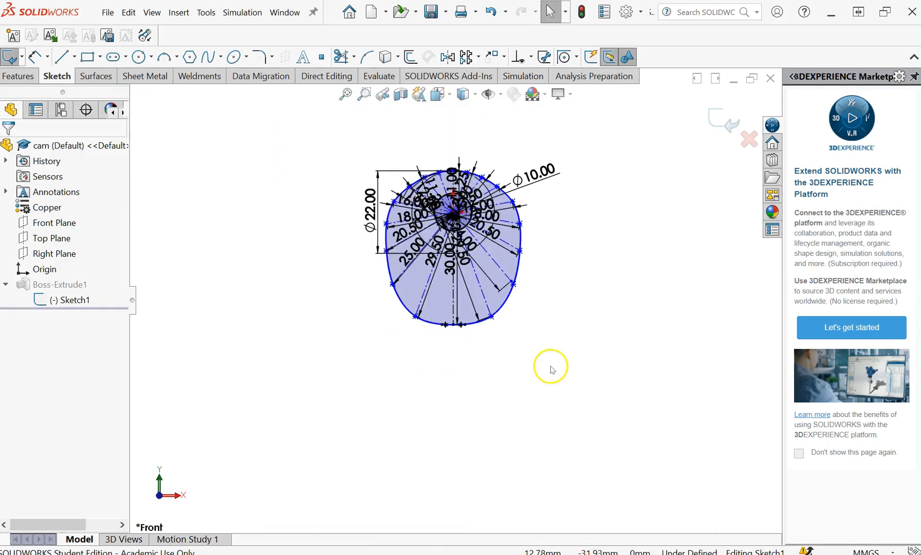
- Exit the cam sketch and bring up the cam_follower_assembly window to examine where the follower's tip meets the cam
left_click(729, 124)
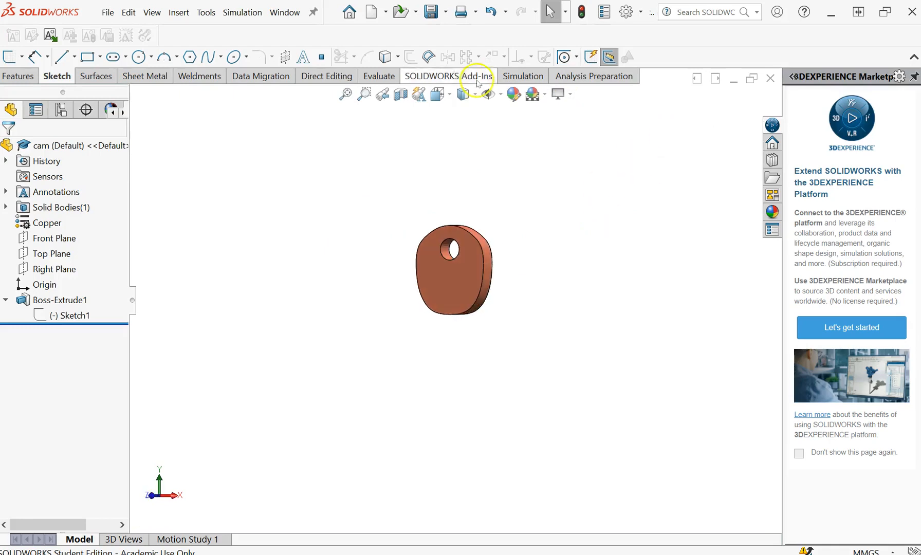
left_click(285, 12)
left_click(328, 190)
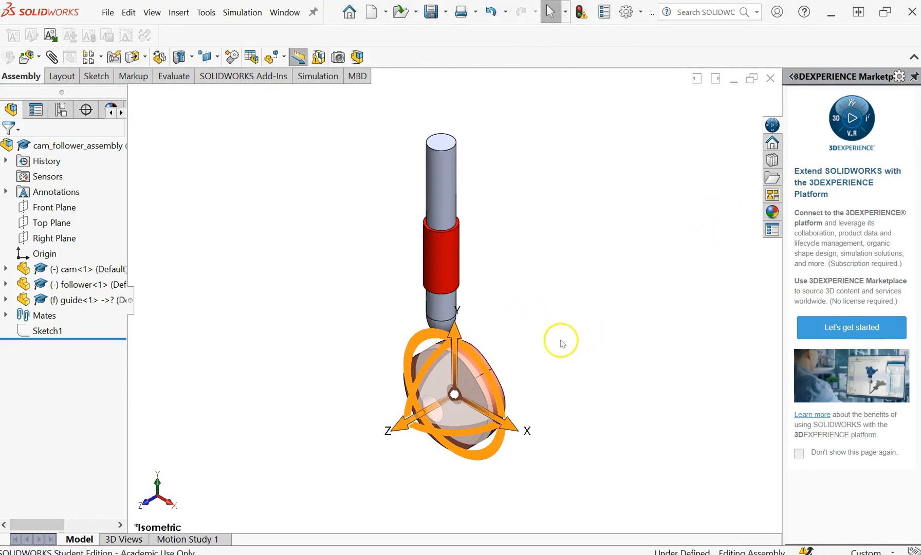
scroll(447, 357, "down", 5)
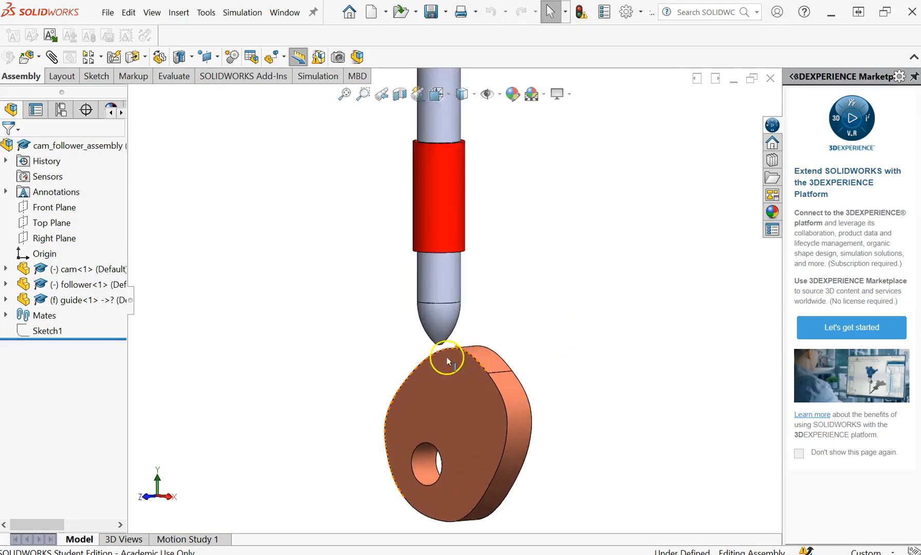
scroll(435, 348, "down", 5)
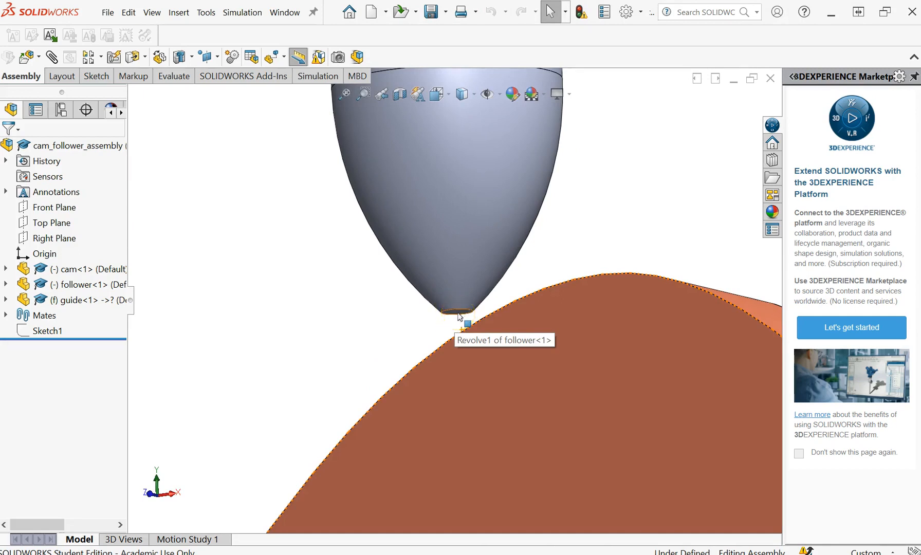
- Examine the gap between the follower's flat tip and the cam up close, and return to an isometric view of the assembly
scroll(461, 316, "up", 1)
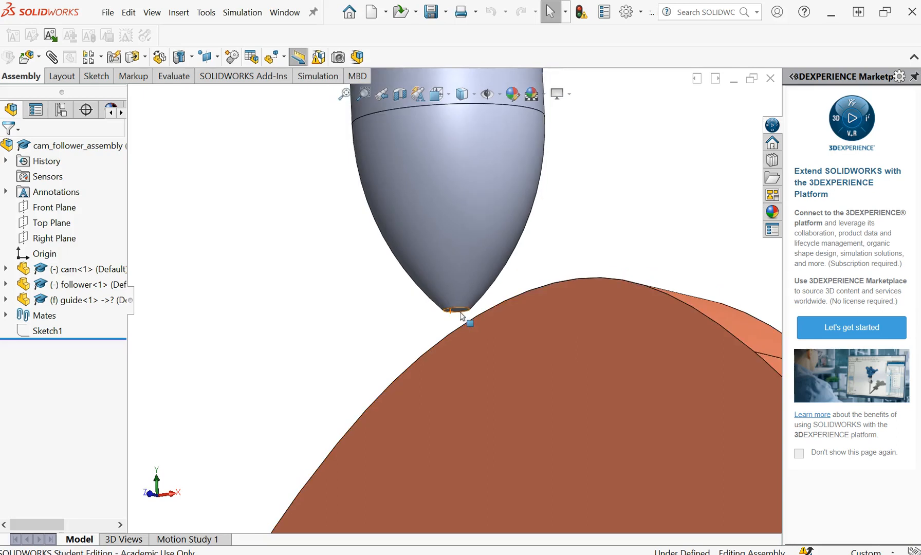
scroll(462, 317, "down", 2)
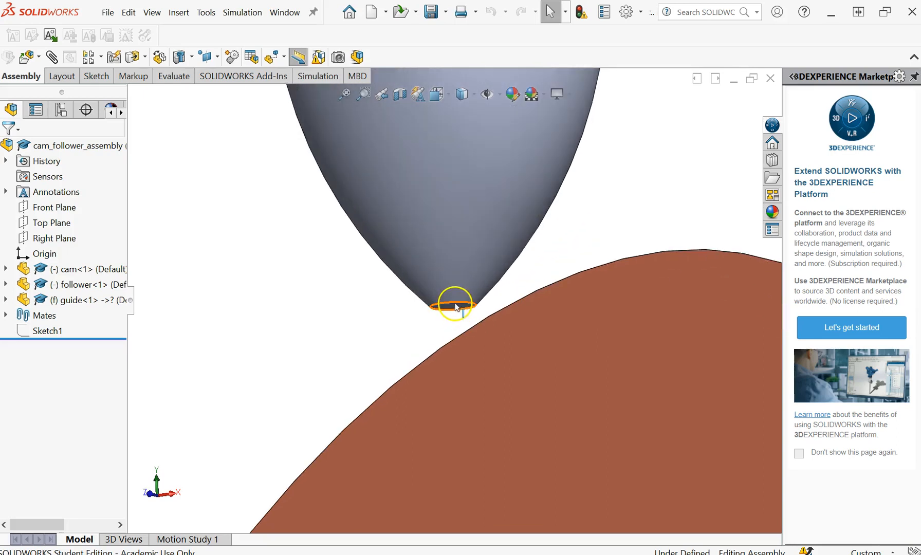
scroll(547, 311, "up", 5)
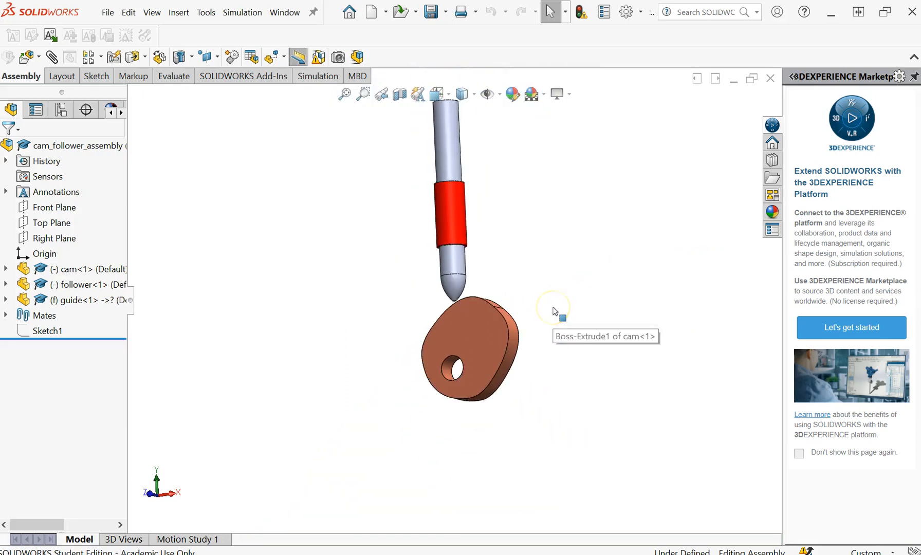
key("Left")
key("ctrl+7")
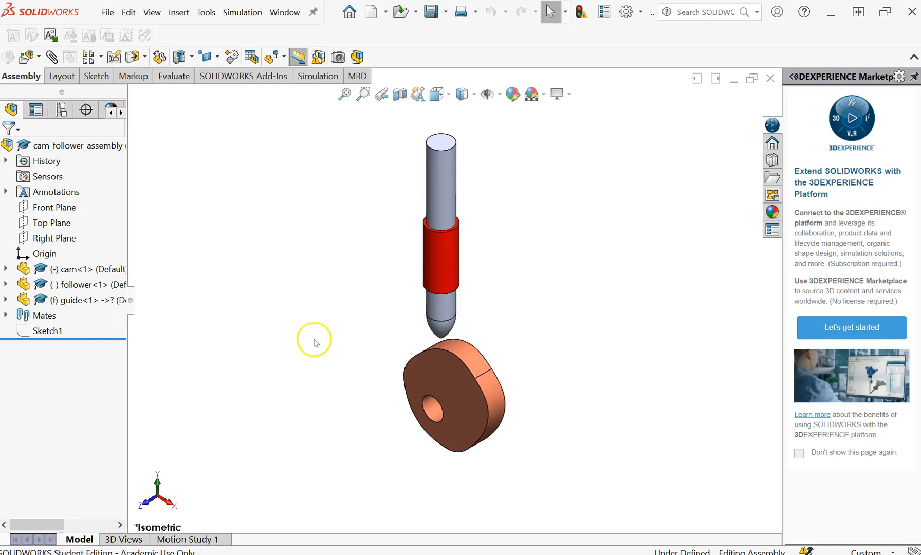
- Review the cam path and follower face selections of the CamMateTangent1 mate, leaving its definition without changes
left_click(6, 316)
left_click(43, 424)
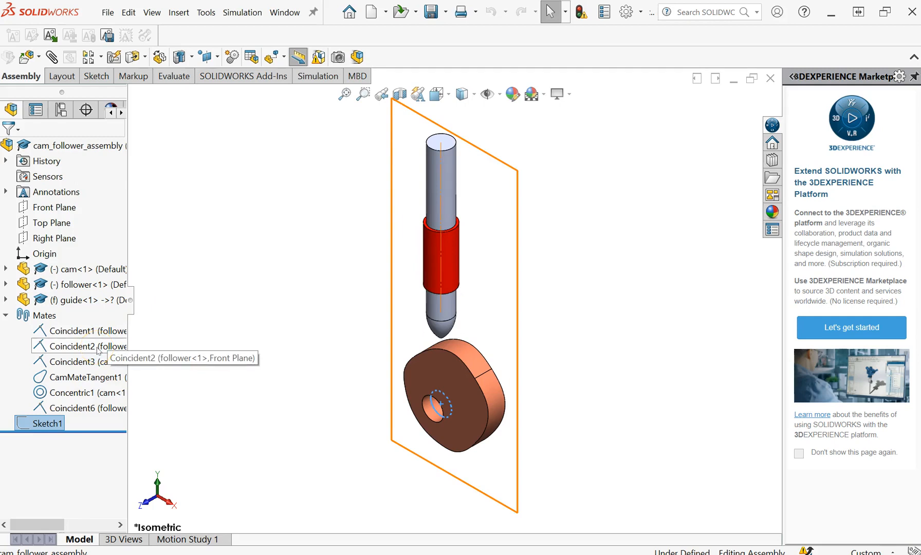
left_click(84, 378)
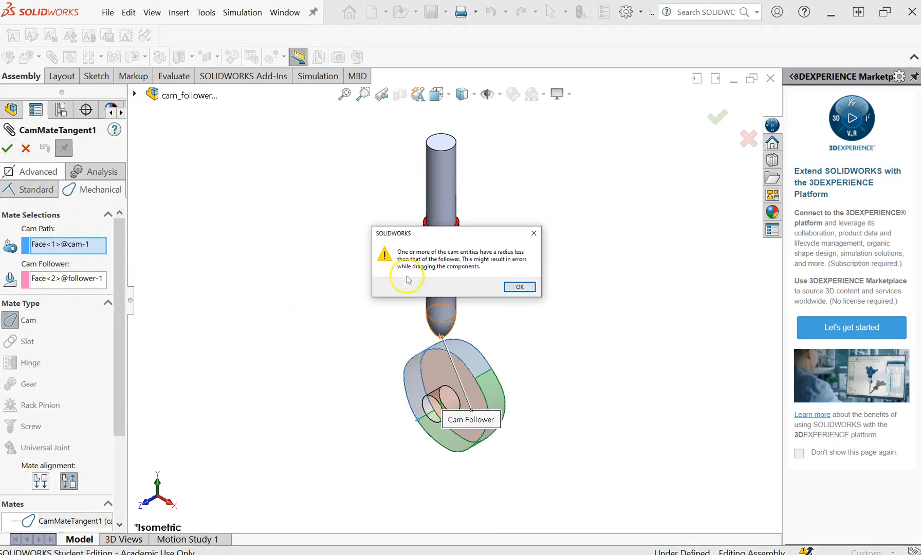
left_click(520, 287)
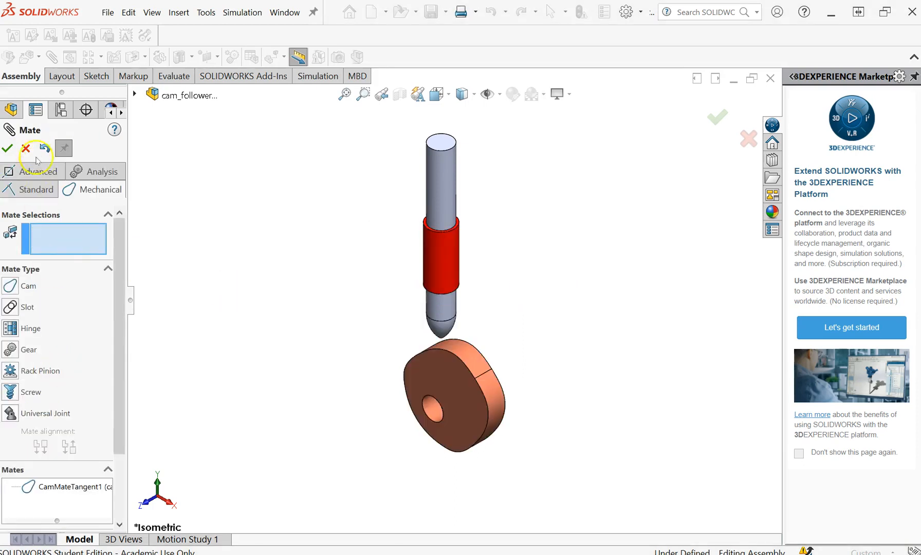
left_click(27, 149)
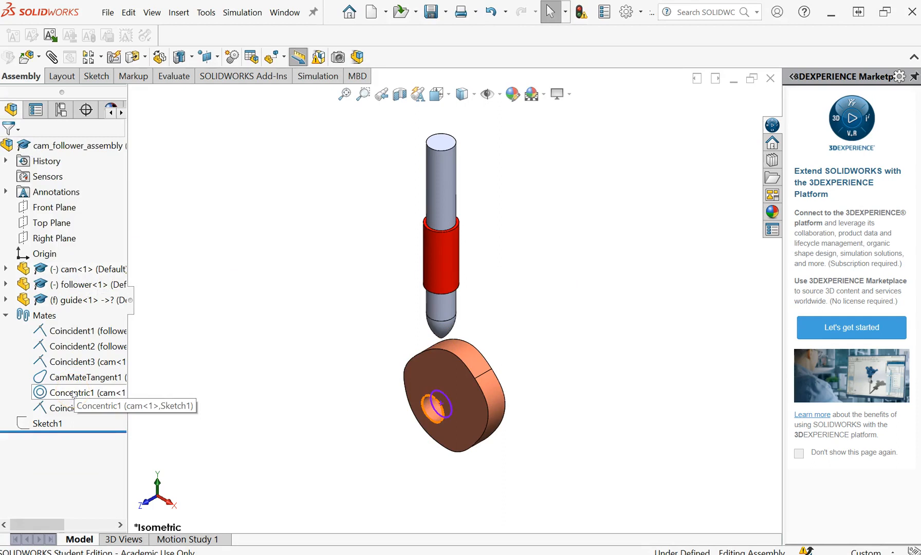
- Check which entities the Coincident6 mate of the follower references, and collapse the list of mates
left_click(70, 410)
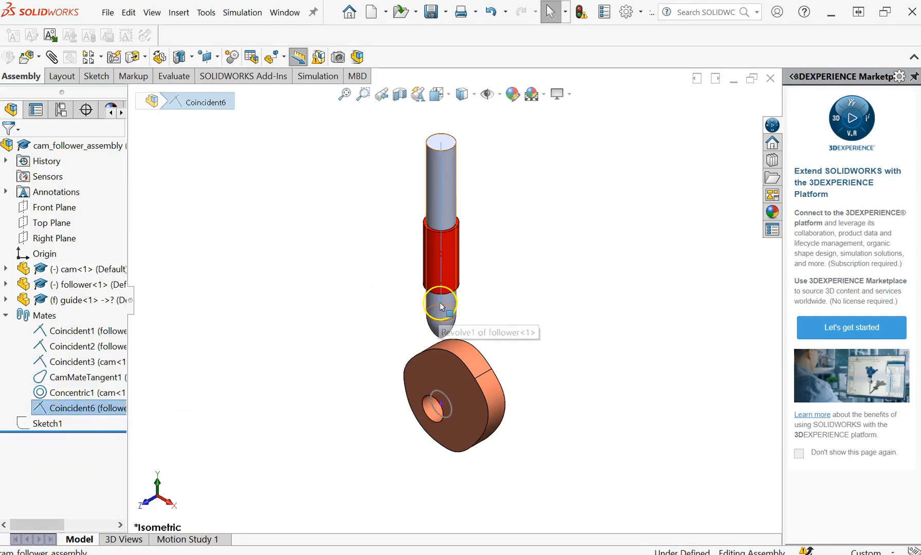
left_click(284, 361)
left_click(5, 316)
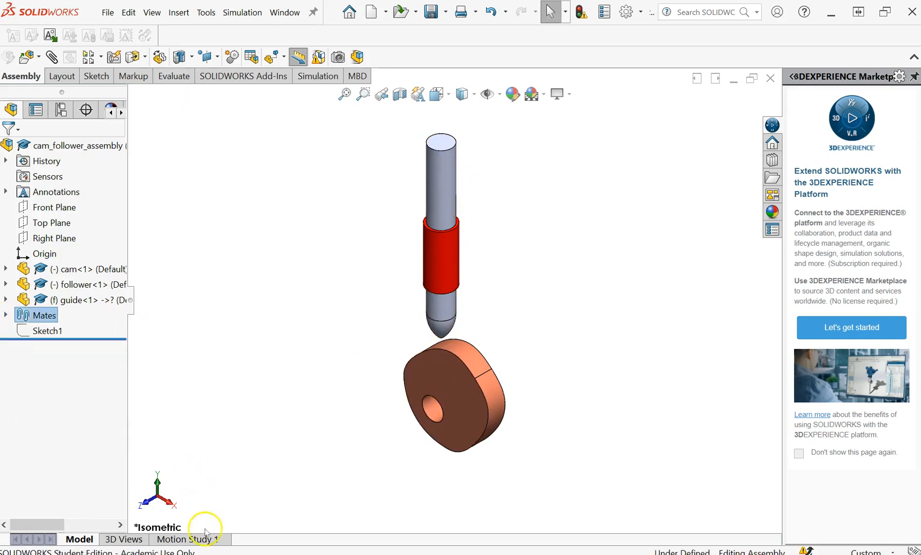
- Open Motion Study 1 and review the rotary motor's edge selection, direction and speed settings
left_click(186, 539)
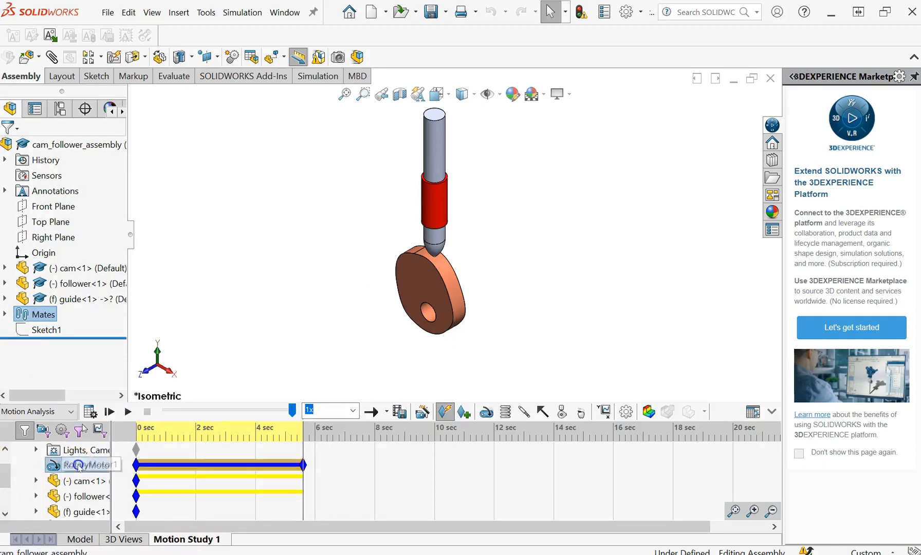
right_click(80, 468)
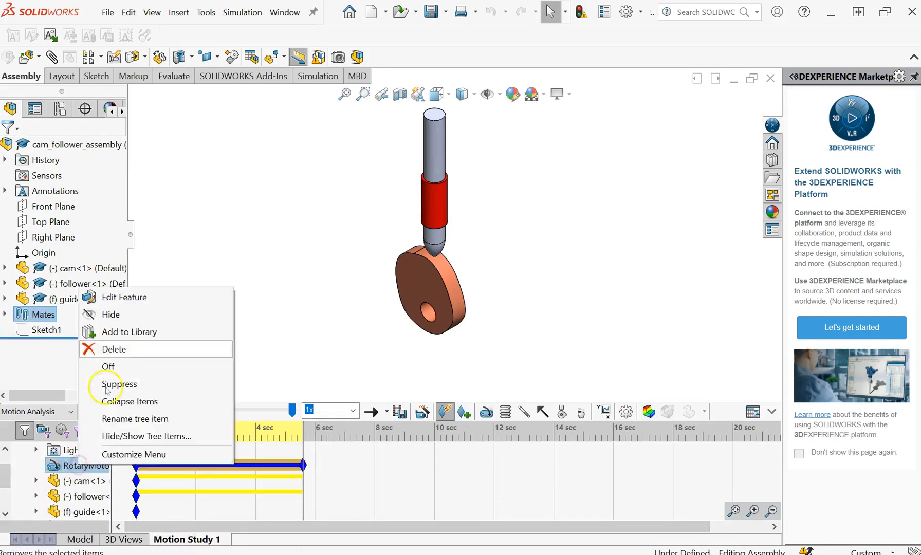
left_click(132, 298)
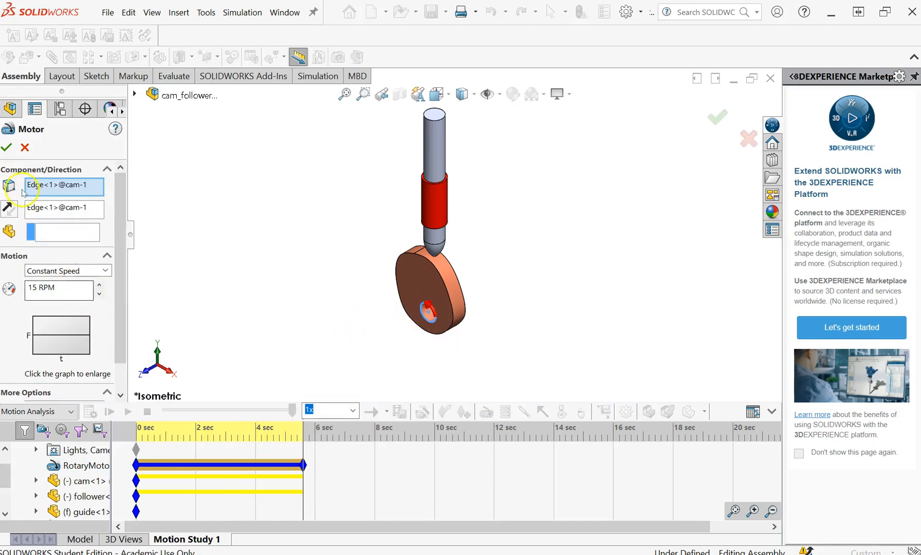
left_click(10, 151)
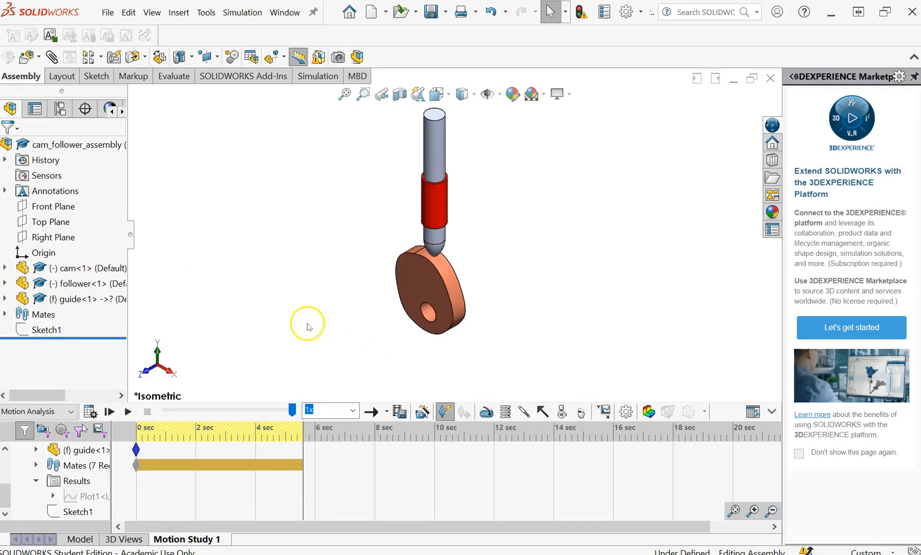
- Check in the Add-Ins list whether SOLIDWORKS Motion is enabled, leaving the list without changes
left_click(202, 15)
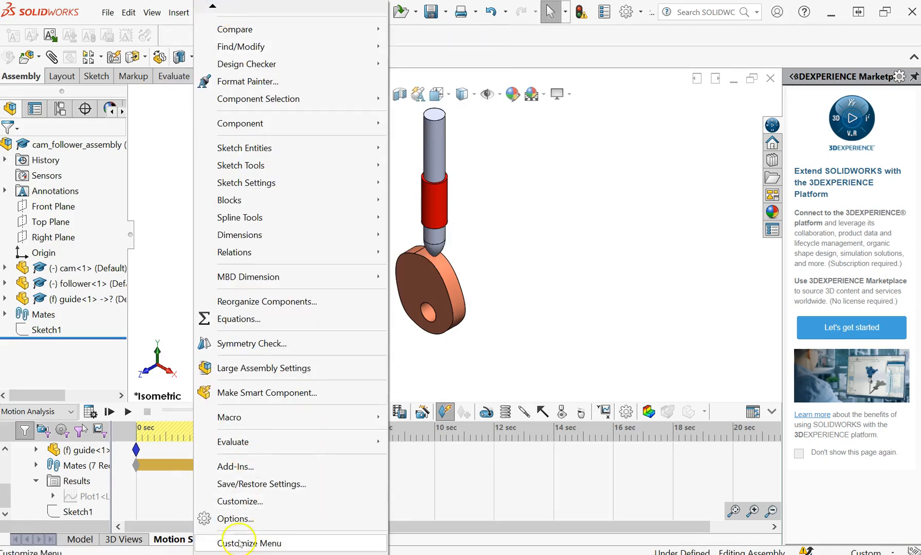
left_click(237, 467)
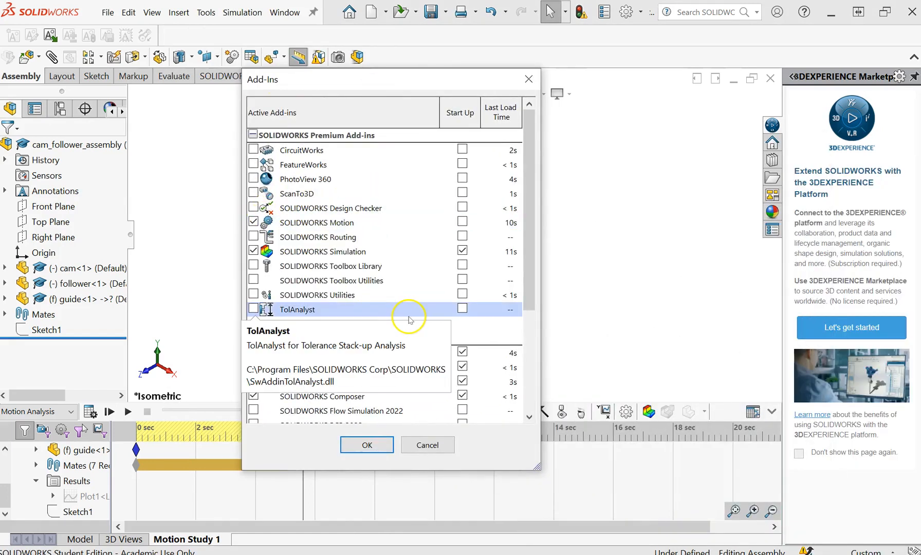
left_click(410, 443)
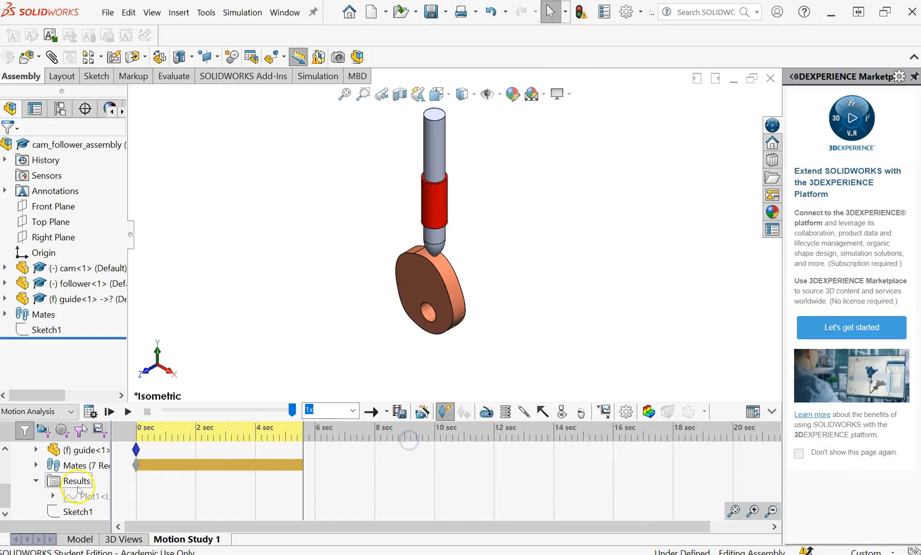
- Choose Motion Analysis as the study type and calculate the motion study
left_click(58, 412)
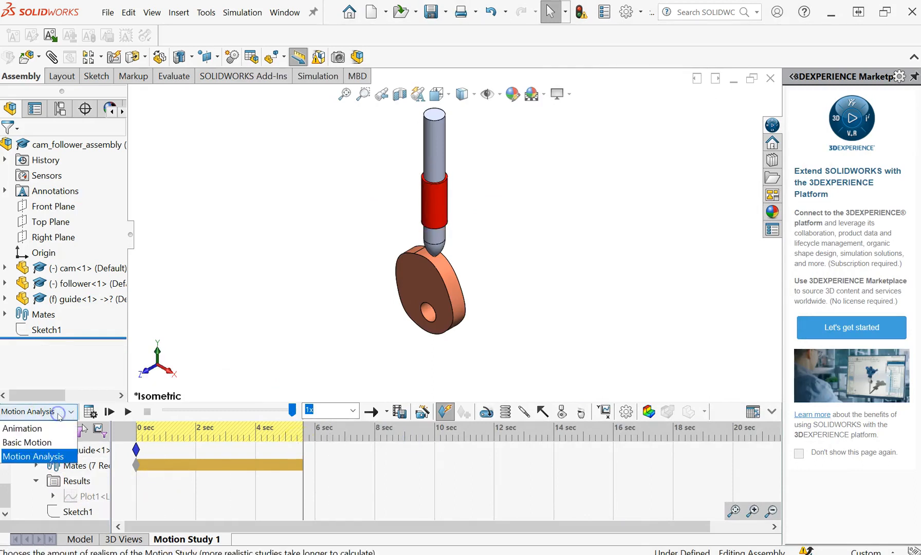
left_click(50, 457)
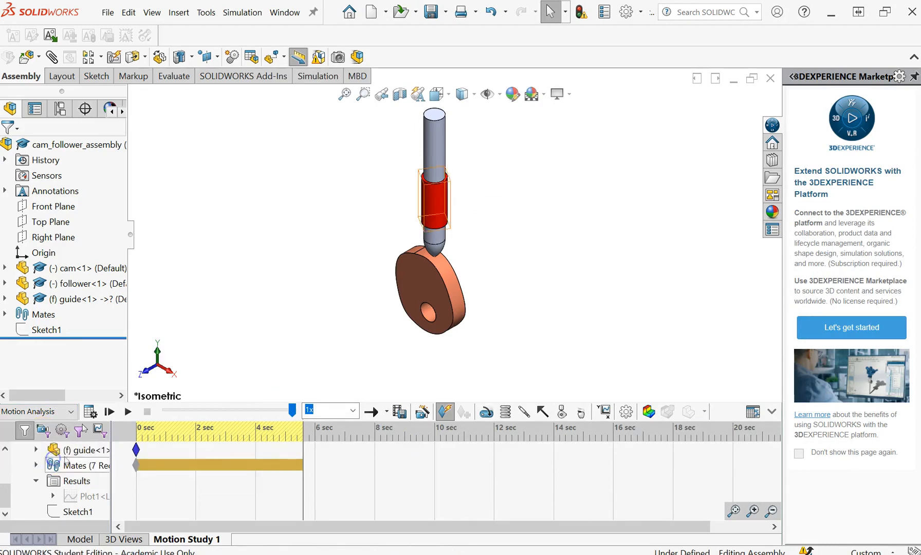
left_click(90, 412)
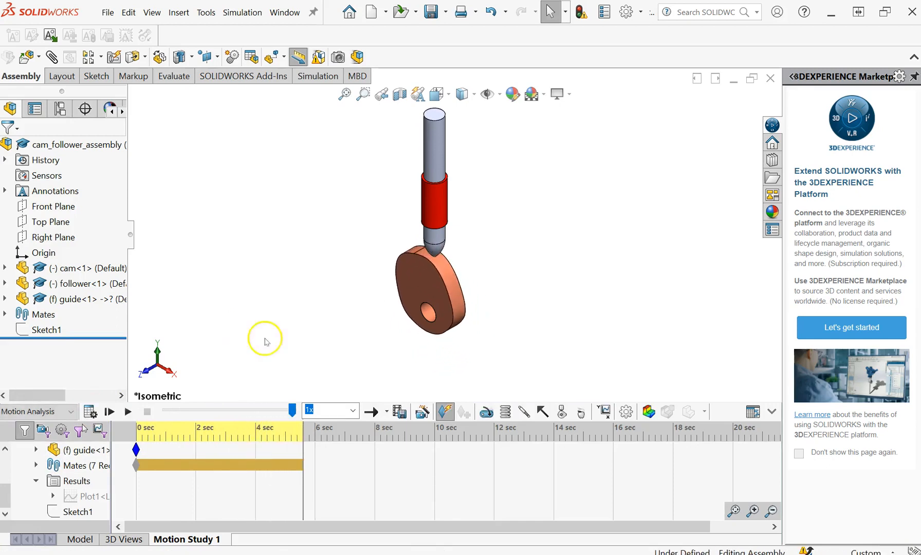
- Review the definition of the existing Plot1 result, leaving its settings without changes
left_click(86, 496)
right_click(76, 497)
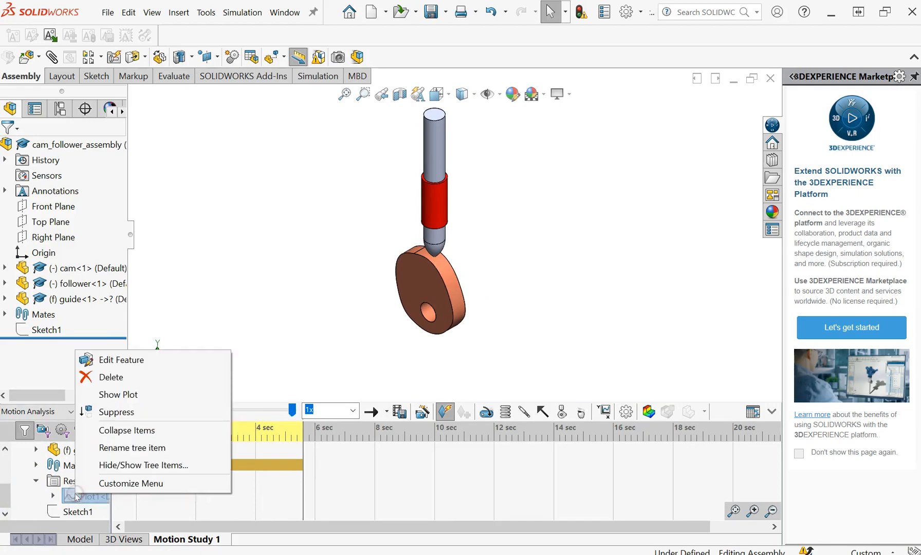
left_click(108, 359)
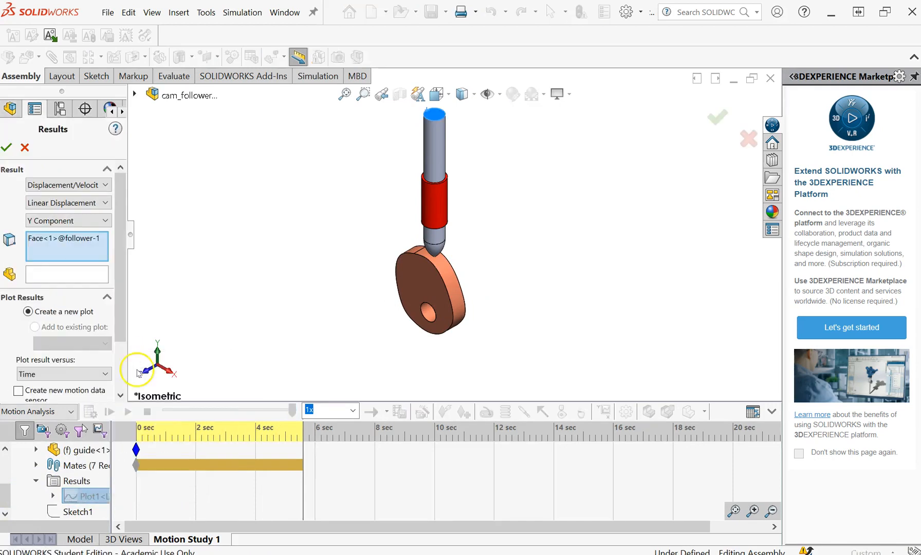
left_click(24, 148)
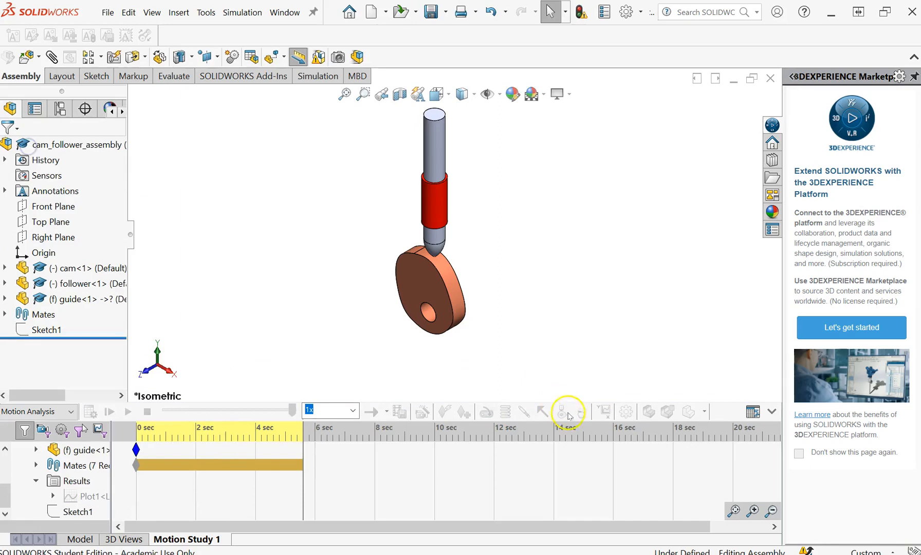
- Set up a new Displacement/Velocity/Acceleration result for Linear Displacement, Y Component, on the follower's top face
left_click(605, 413)
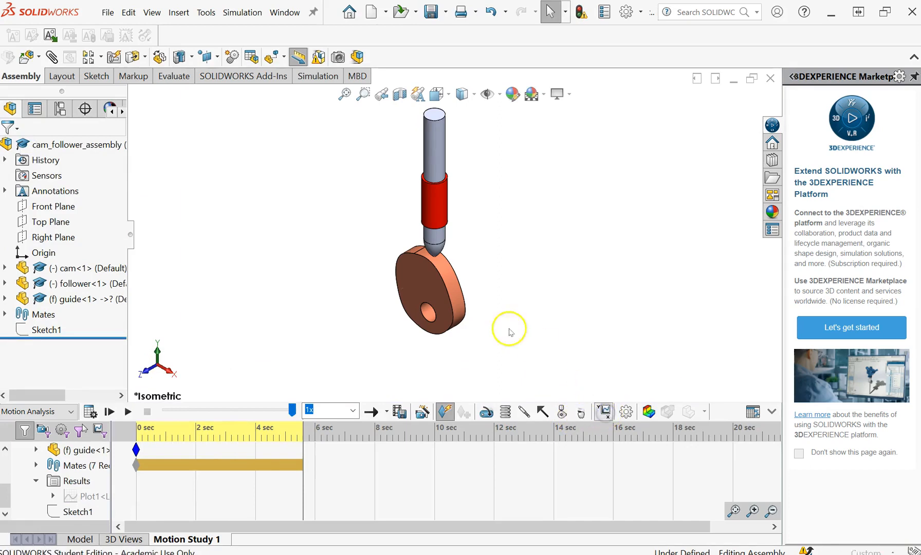
left_click(91, 185)
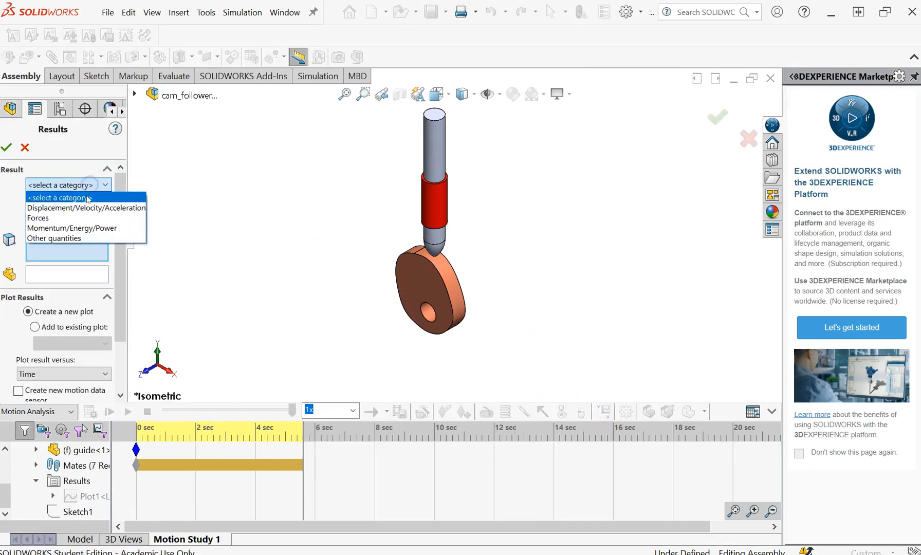
left_click(88, 208)
left_click(86, 203)
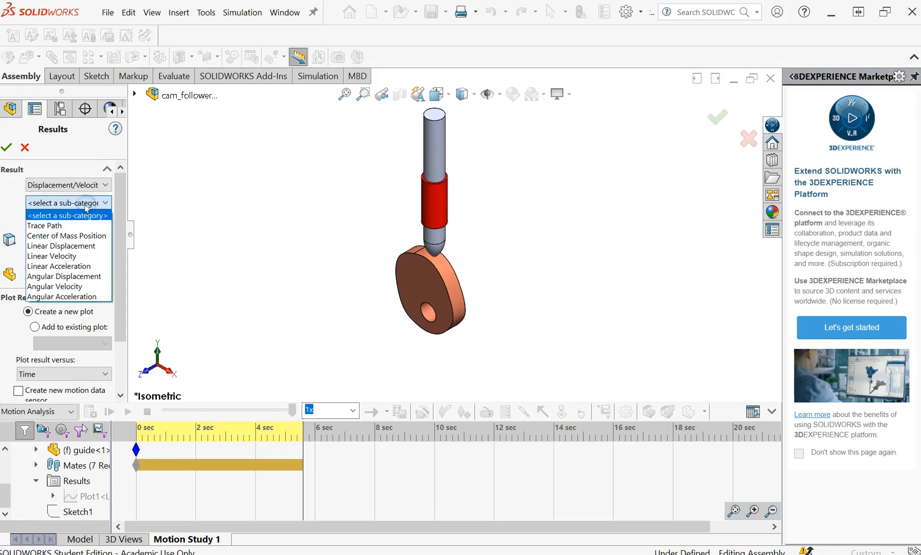
left_click(87, 246)
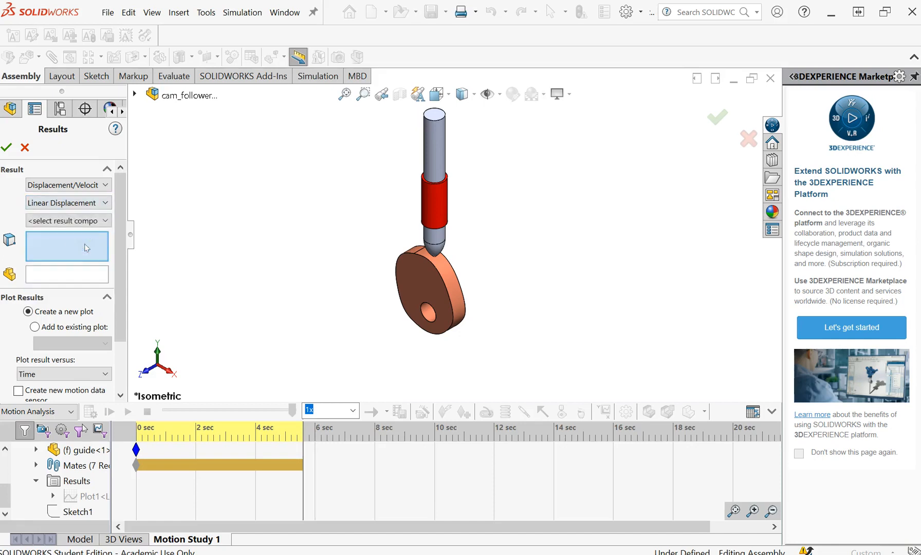
left_click(77, 221)
left_click(72, 249)
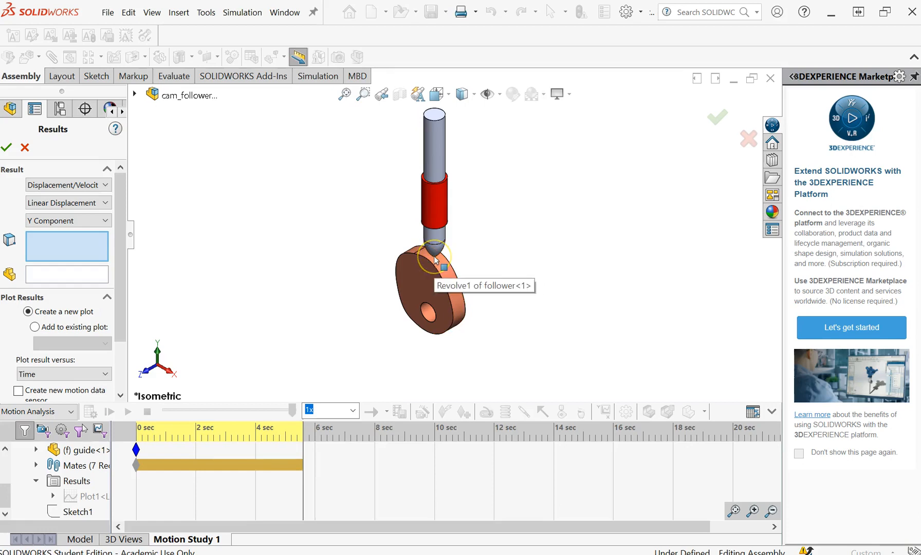
left_click(435, 115)
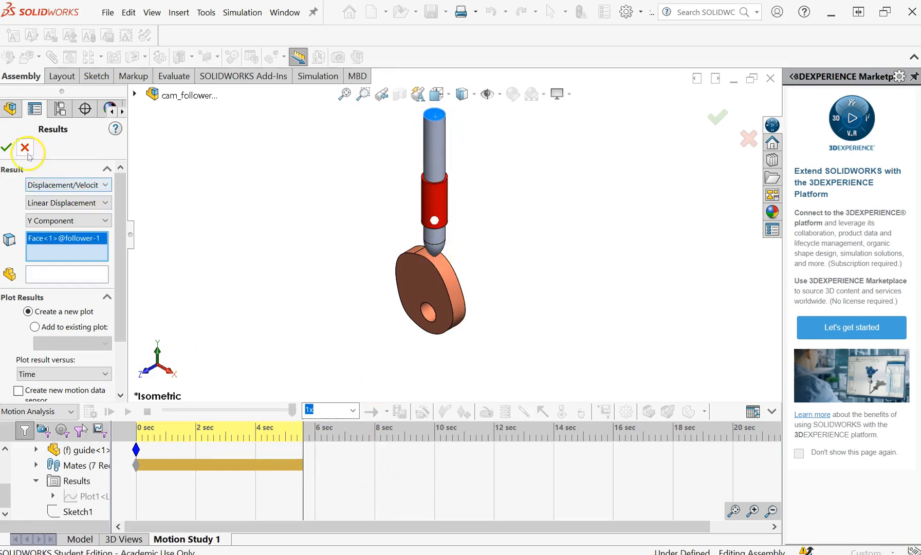
- Review the quantities the new result can be plotted against, keep Time, and discard the new plot
scroll(112, 360, "down", 3)
left_click(79, 311)
left_click(79, 311)
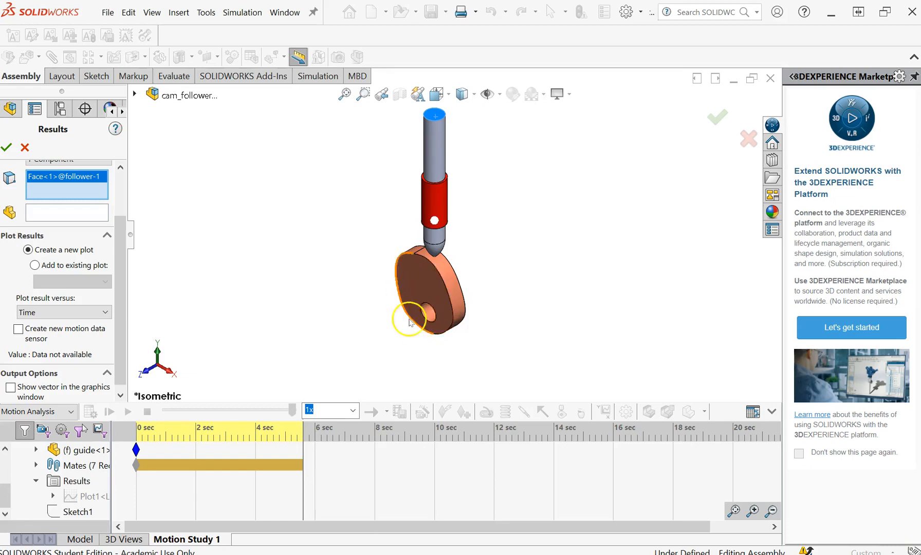
left_click(216, 340)
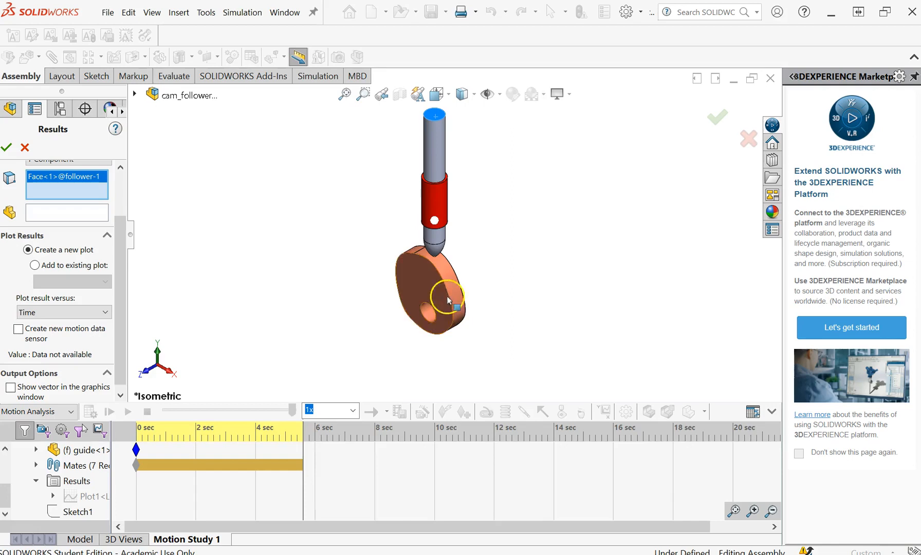
left_click(123, 343)
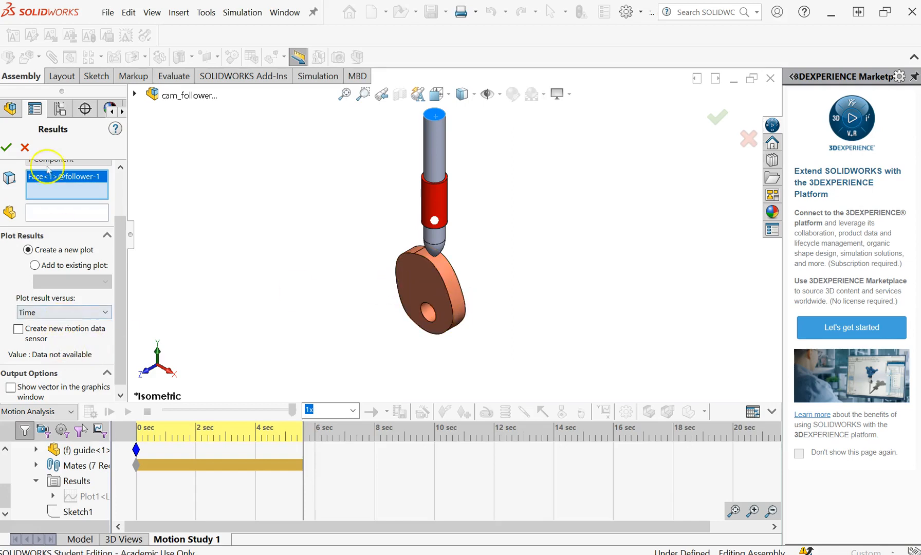
left_click(31, 148)
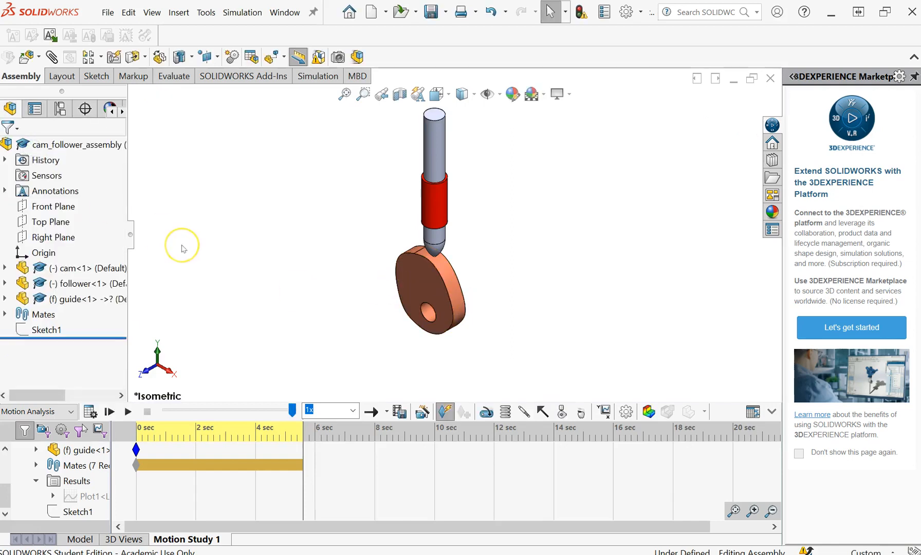
- Show Plot1, examine the follower's linear displacement curve over time beside the mechanism, and close the plot
right_click(77, 496)
left_click(117, 399)
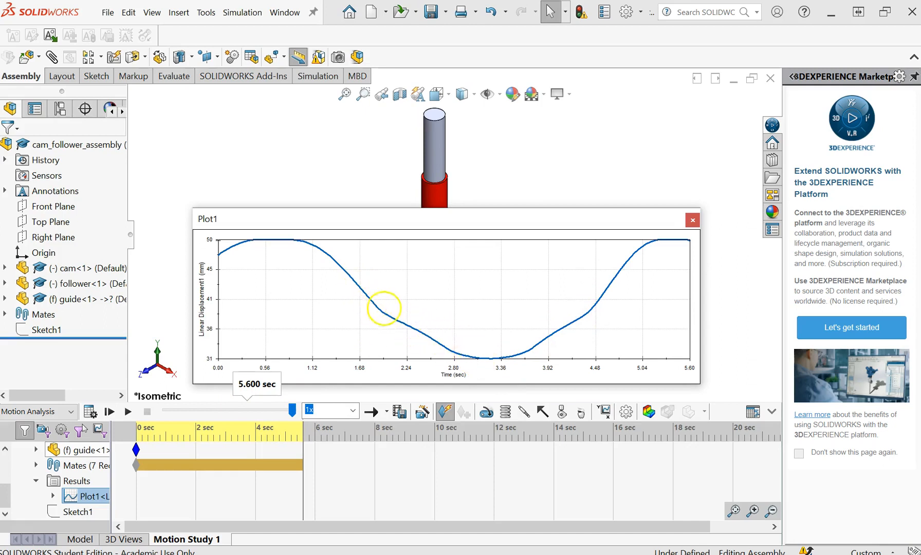
mouse_move(364, 289)
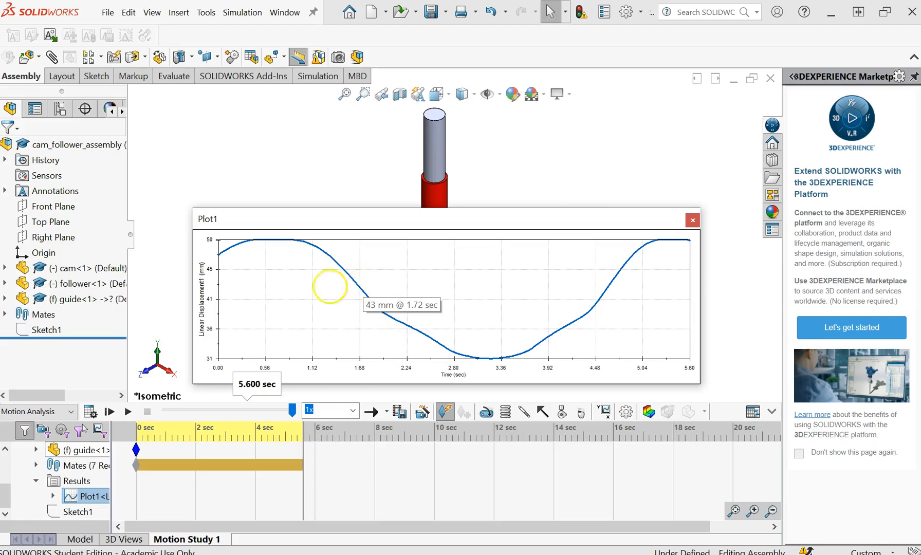
left_click_drag(611, 234, 662, 355)
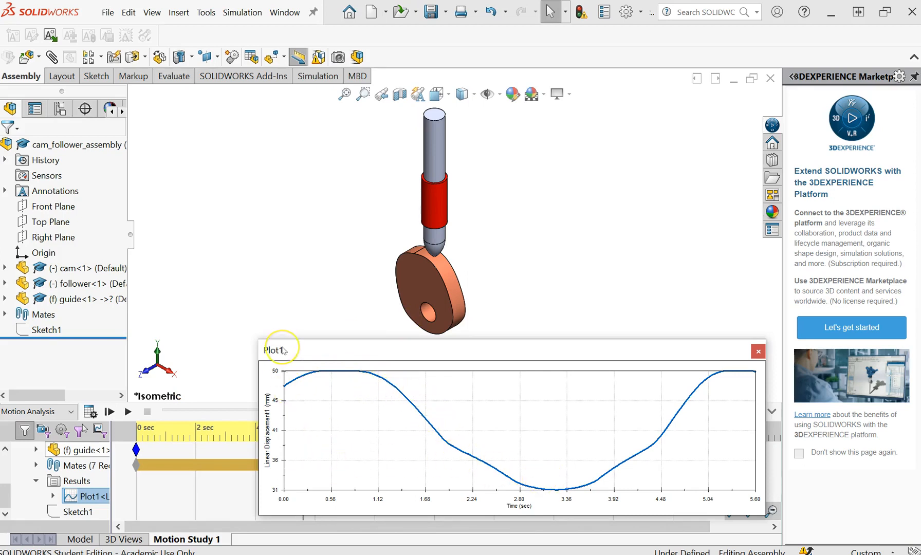
left_click(757, 353)
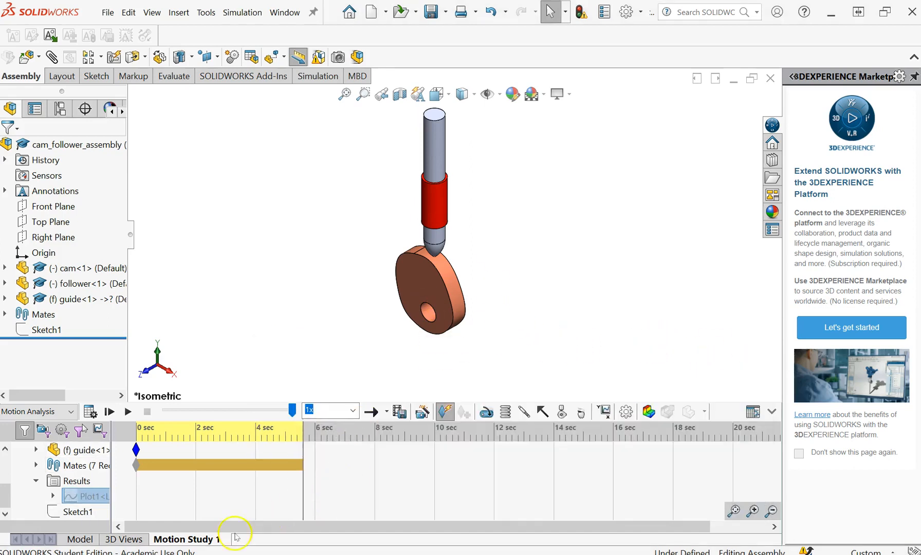